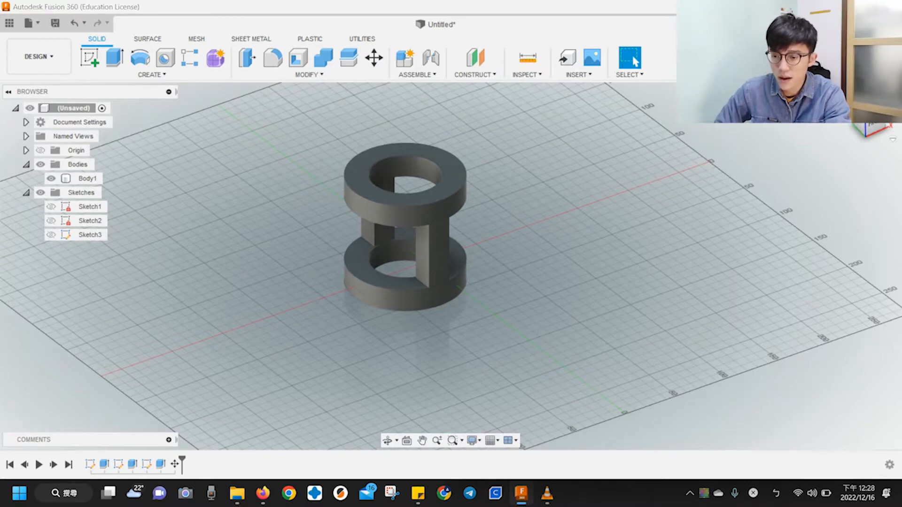
Step: Open the preferences and examine the user language options in the General settings
left_click(841, 56)
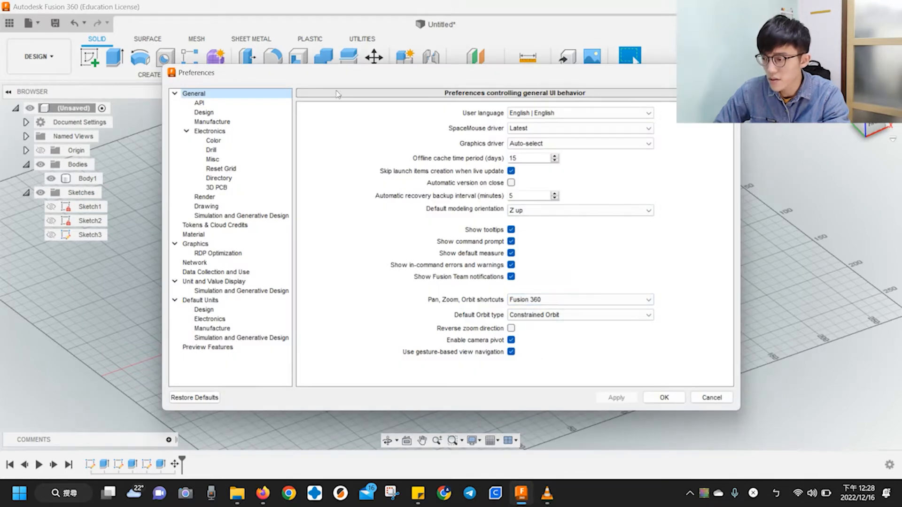
left_click_drag(458, 76, 503, 64)
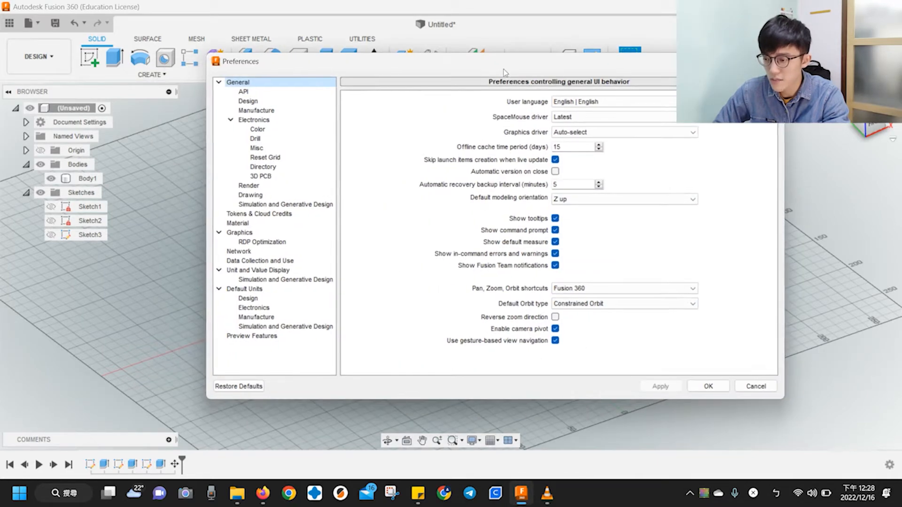
left_click(648, 103)
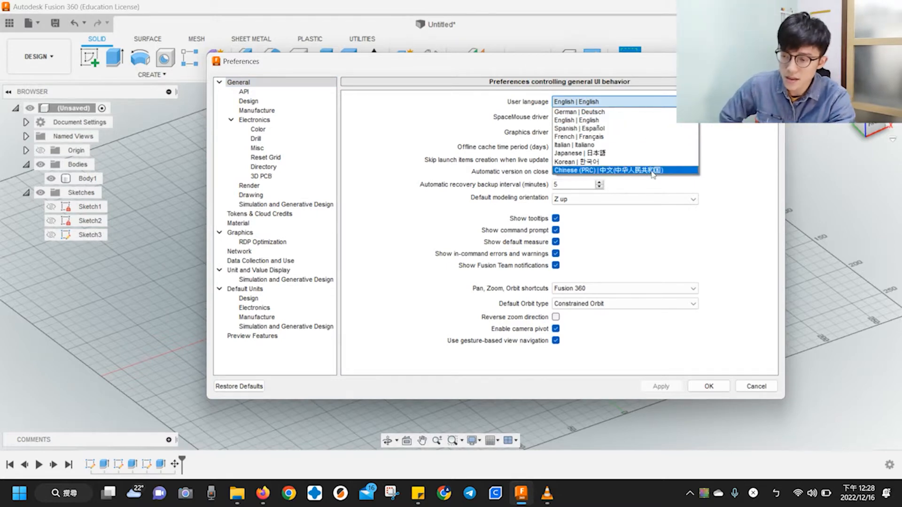
left_click(745, 144)
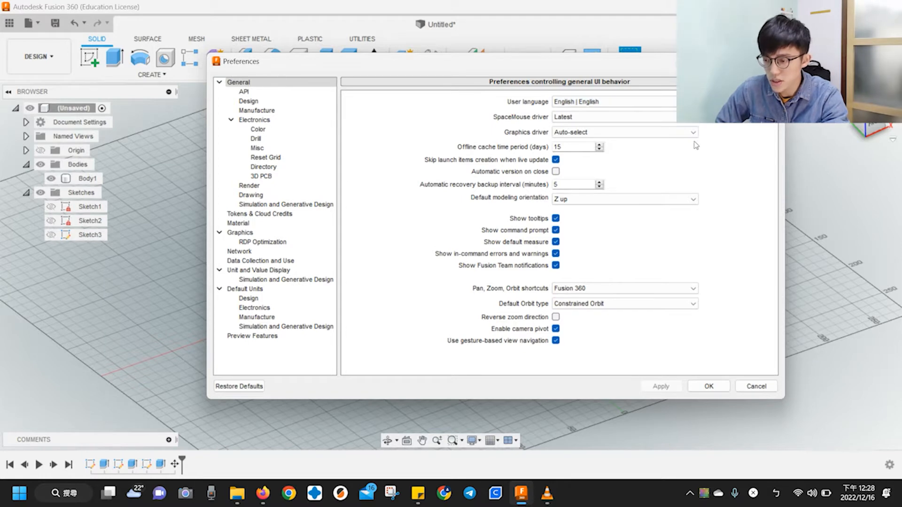
Step: Examine the API, Design, Manufacture, Electronics Color, Reset Grid and Preview Features preference pages
left_click(249, 92)
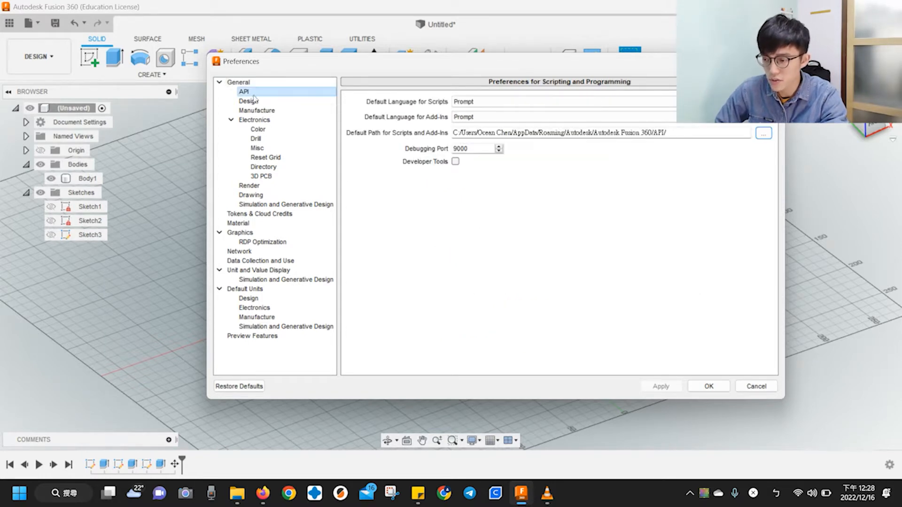
left_click(251, 101)
left_click(258, 111)
left_click(266, 131)
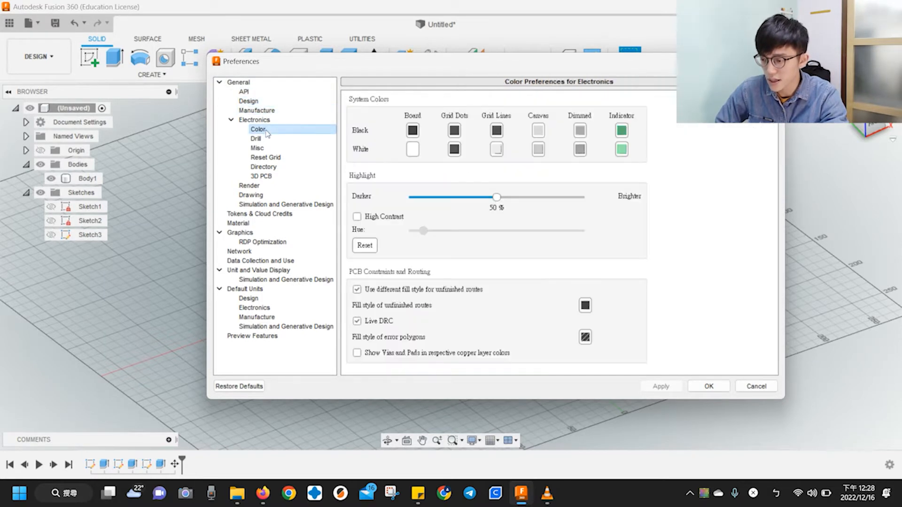
left_click(266, 157)
left_click(253, 336)
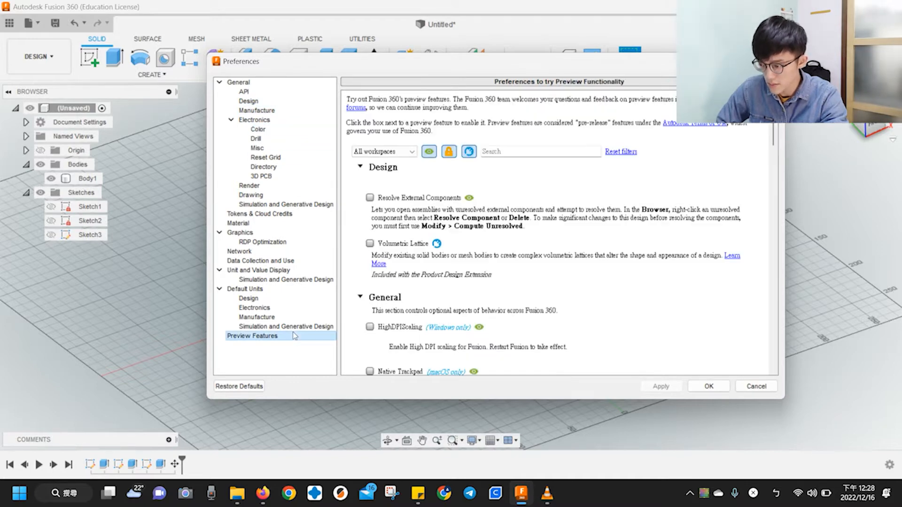
scroll(436, 287, "down", 1)
scroll(436, 288, "down", 5)
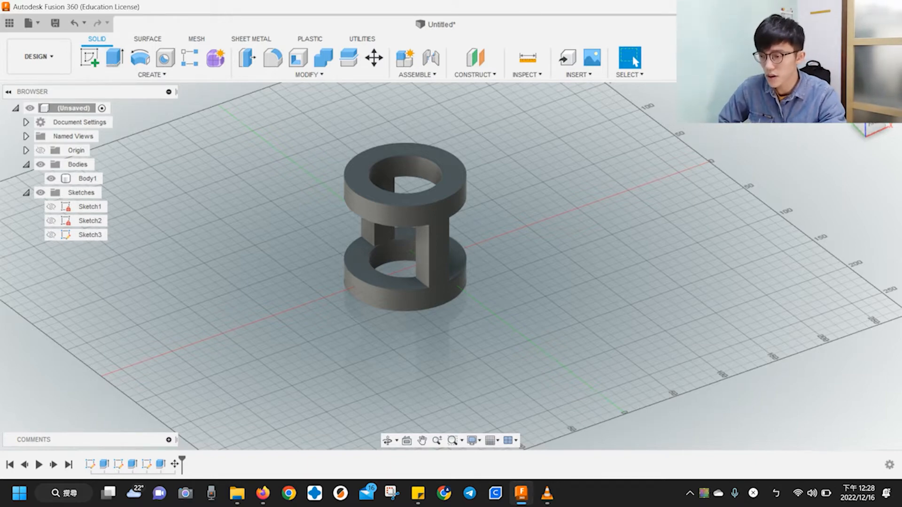
Step: Create a new blank design and switch back to the untitled design containing the two-ring body
key("ctrl+n")
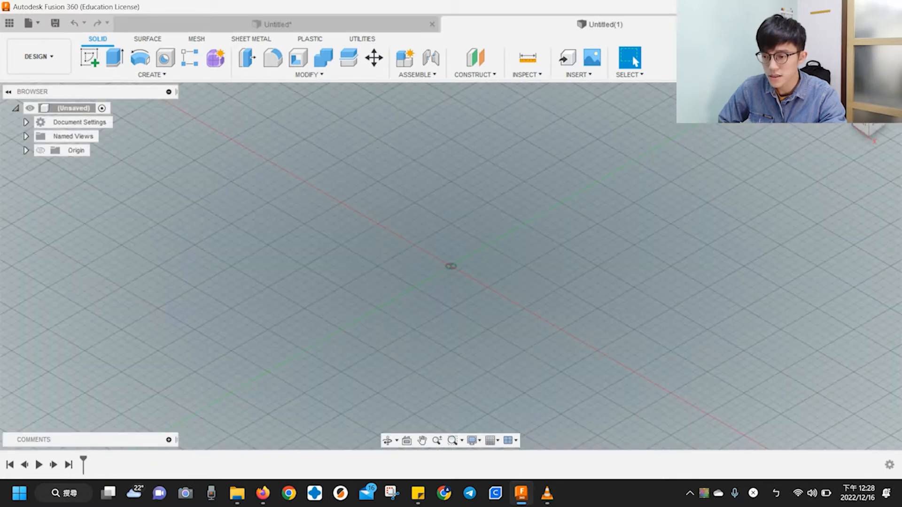
left_click(288, 25)
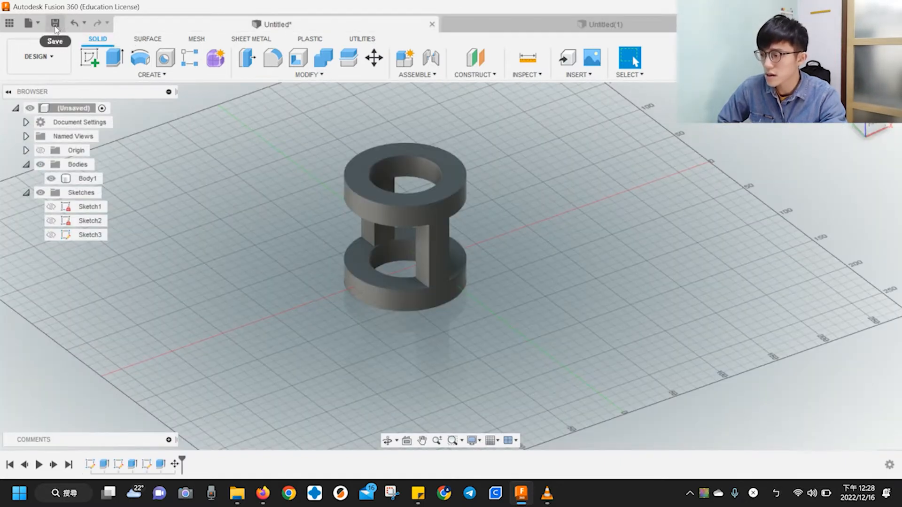
Step: Save the two-ring design in the Tutorial project under the name 001-First class
left_click(38, 29)
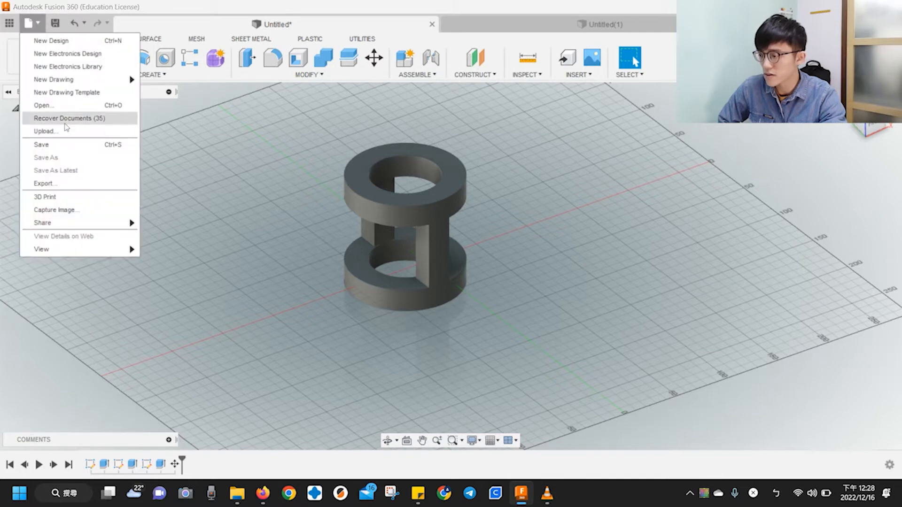
left_click(55, 22)
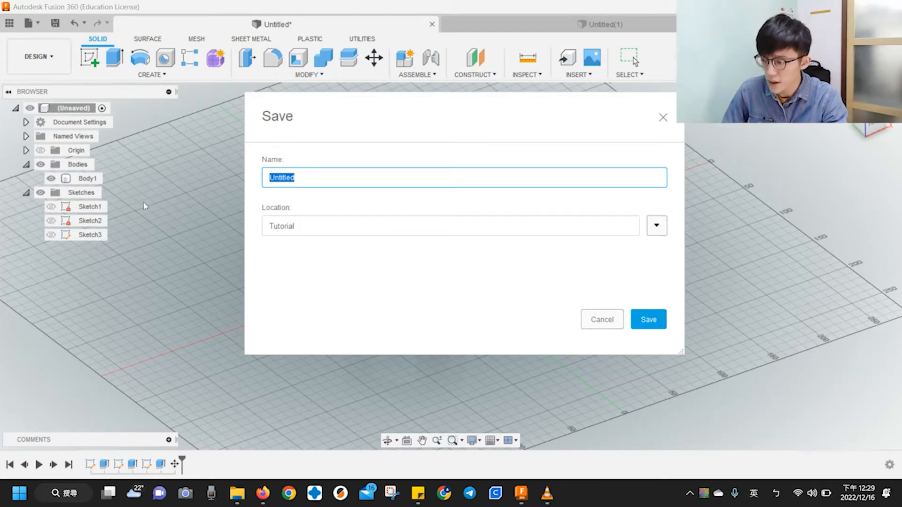
left_click(656, 226)
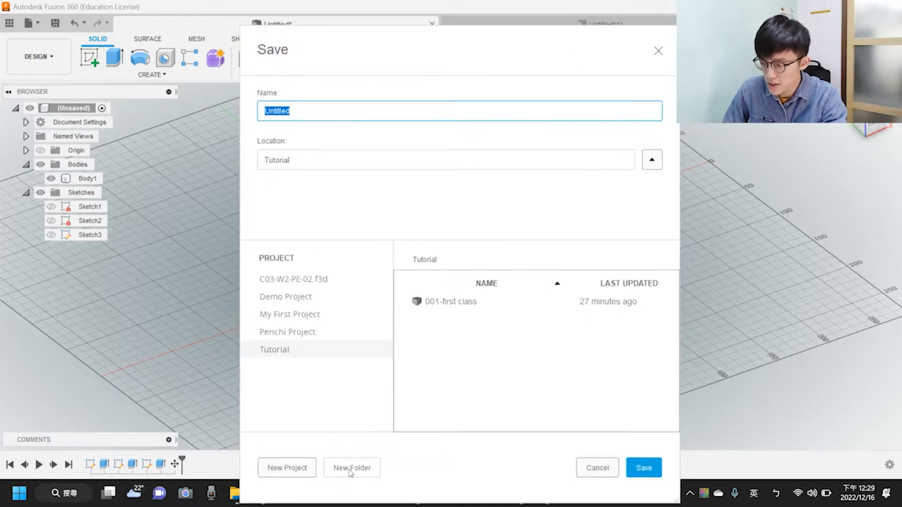
left_click(651, 162)
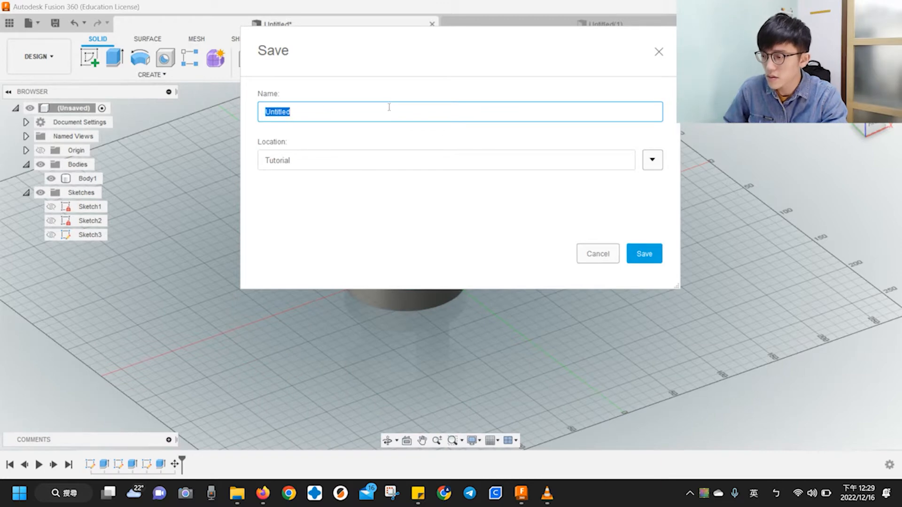
type("001-")
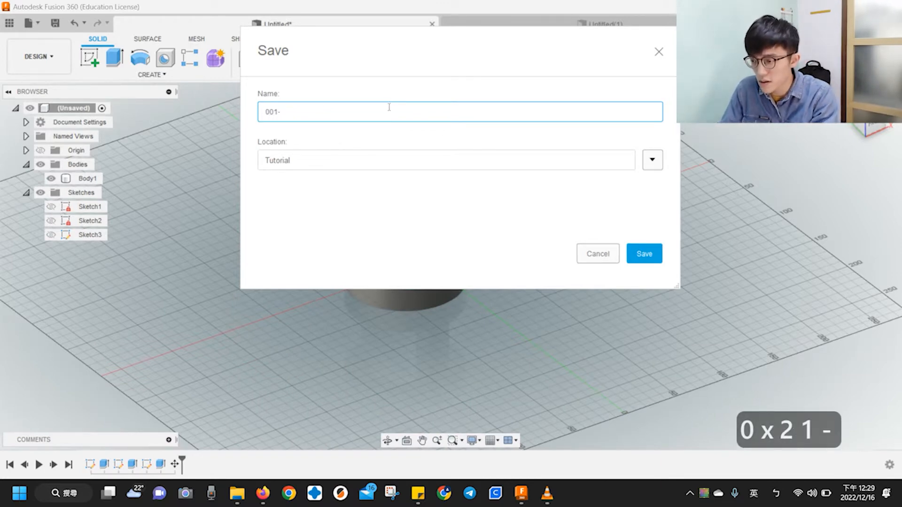
type("First class")
key("Return")
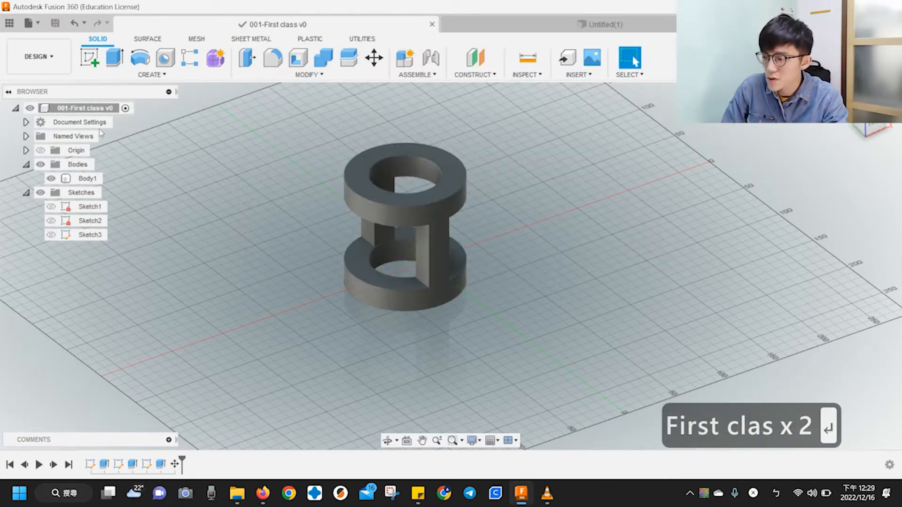
Step: Open the saved 001-First class design from the Tutorial project's data list and save it again
left_click(10, 23)
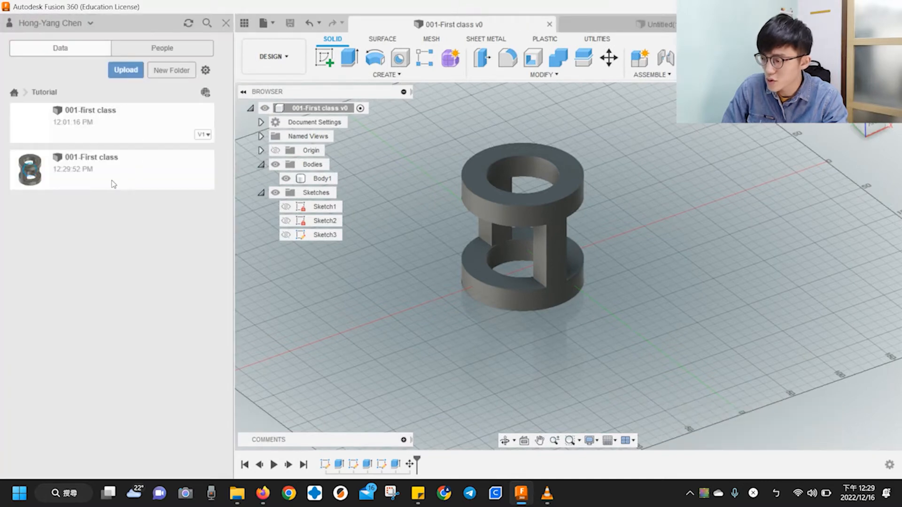
double_click(133, 168)
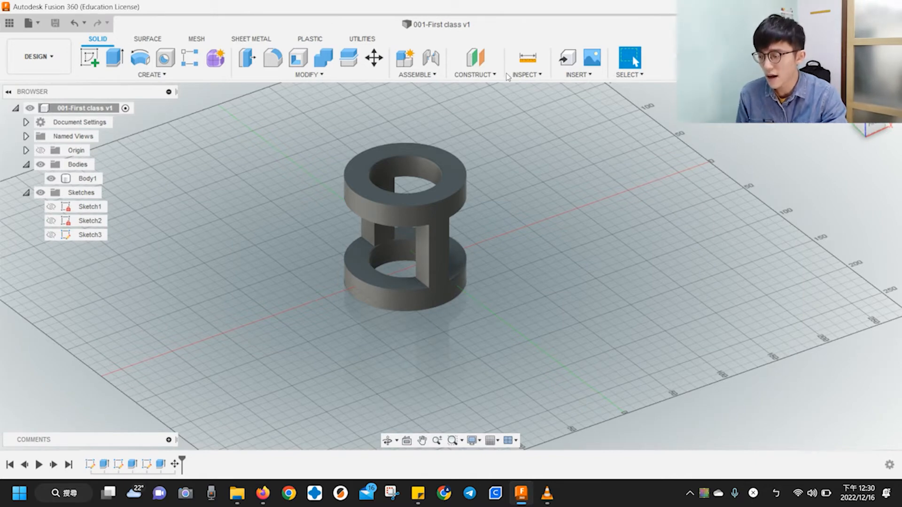
key("ctrl+s")
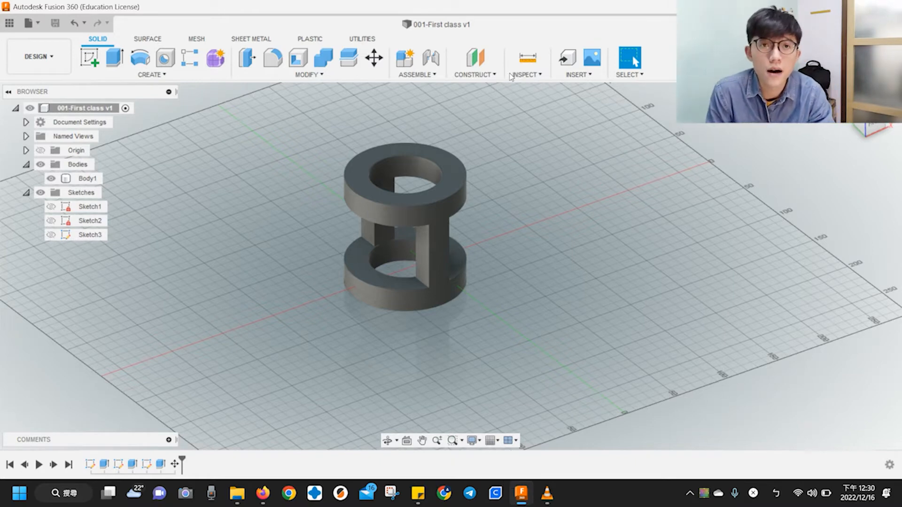
Step: Review the General preferences page once more and close the preferences without changes
key("ctrl+comma")
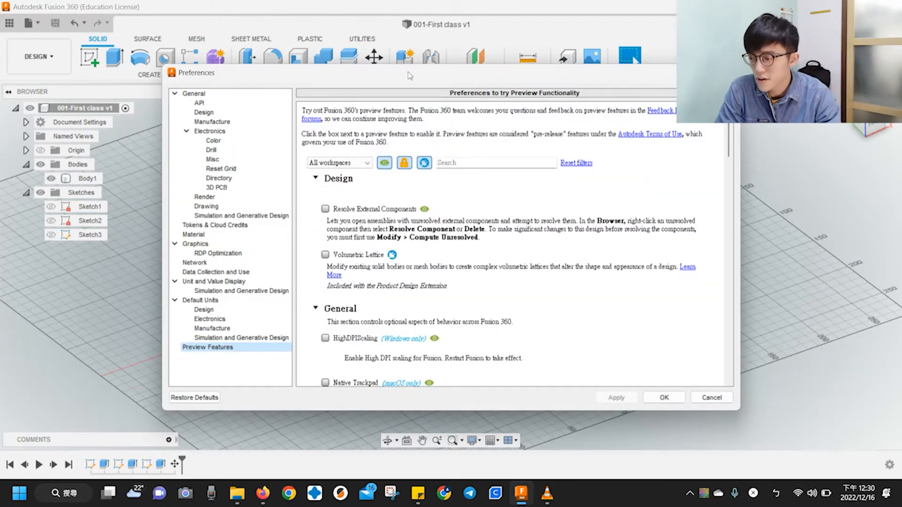
left_click(242, 94)
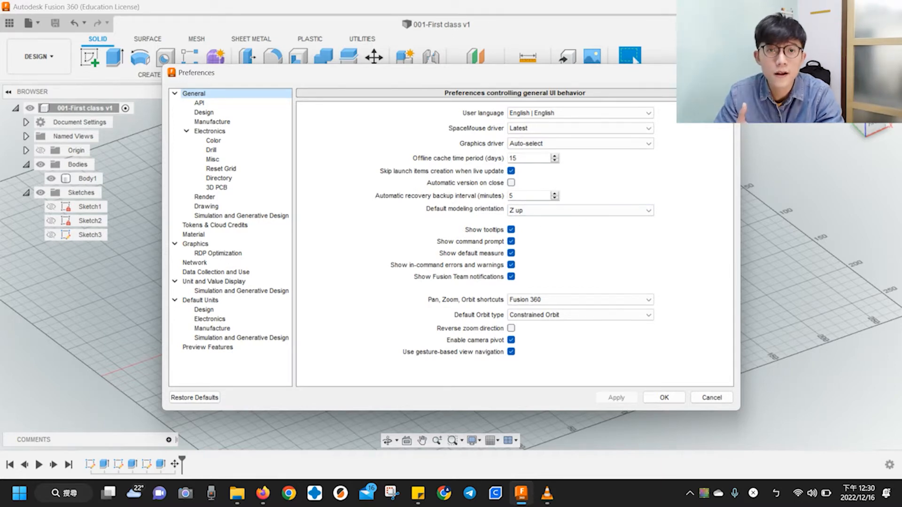
key("Escape")
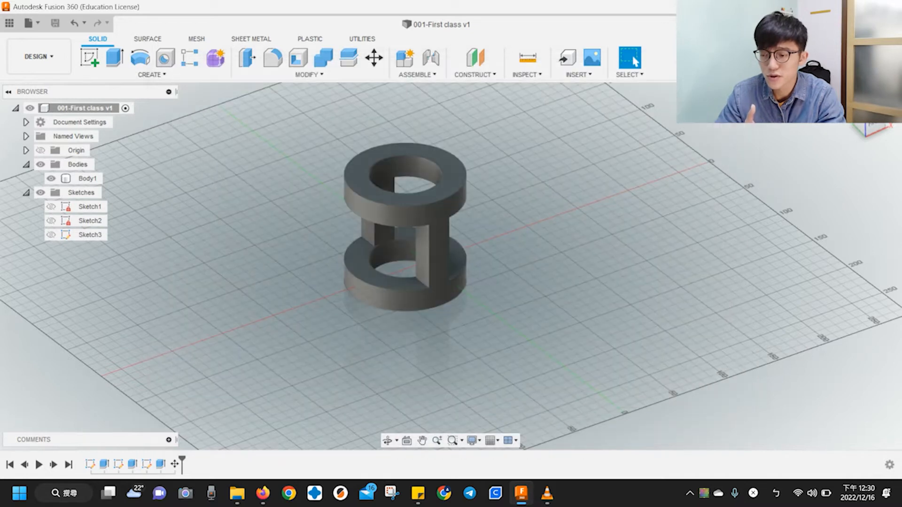
Step: Examine the available workspaces, including Manufacture and the Drawing options, while staying in the Design workspace
middle_click_drag(743, 177, 785, 196)
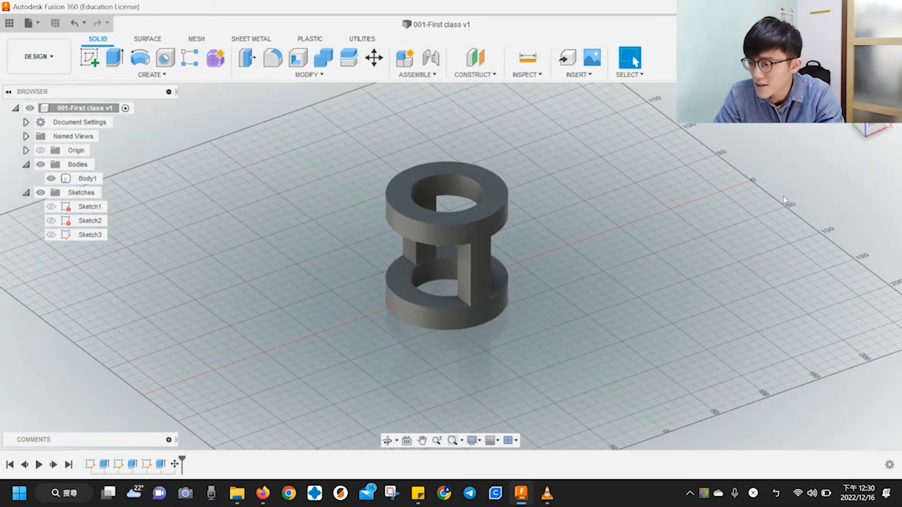
left_click(52, 56)
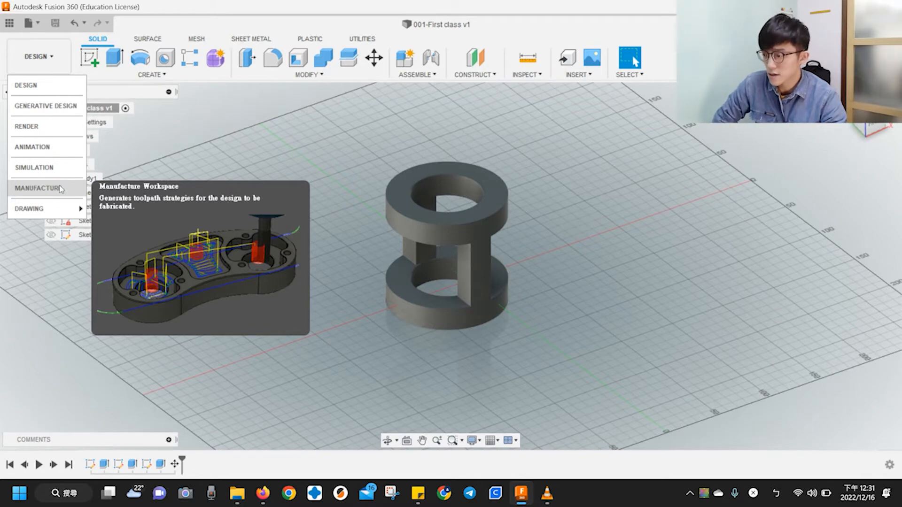
mouse_move(62, 217)
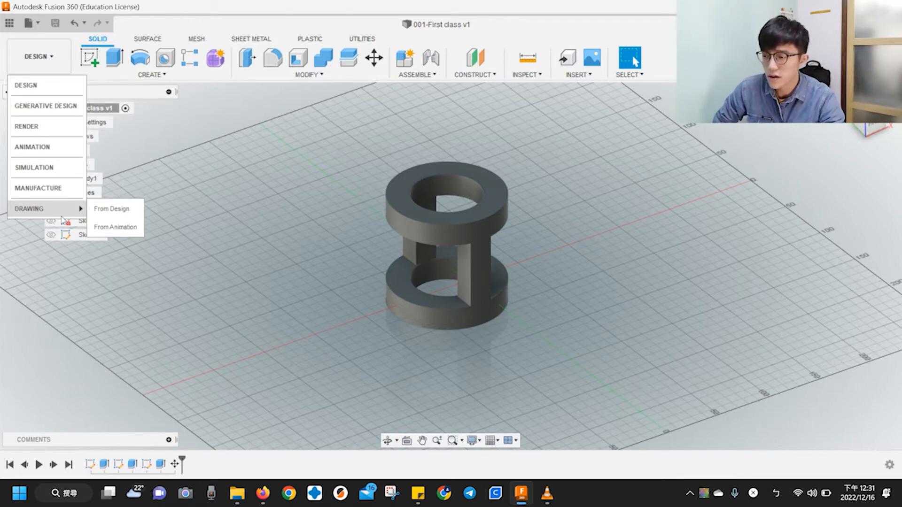
left_click(257, 145)
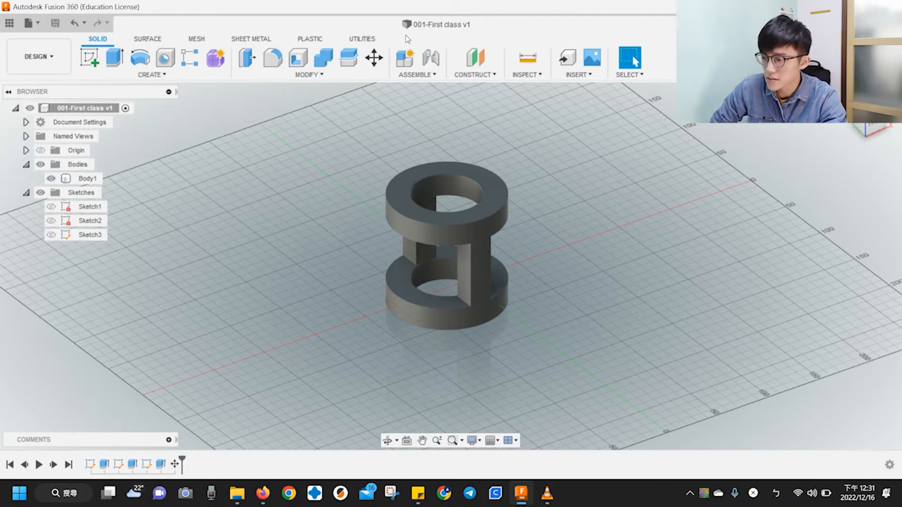
Step: Examine the Surface, Mesh, Plastic and Sheet Metal toolsets and return to the Solid modeling tools
left_click(146, 39)
left_click(198, 39)
left_click(312, 39)
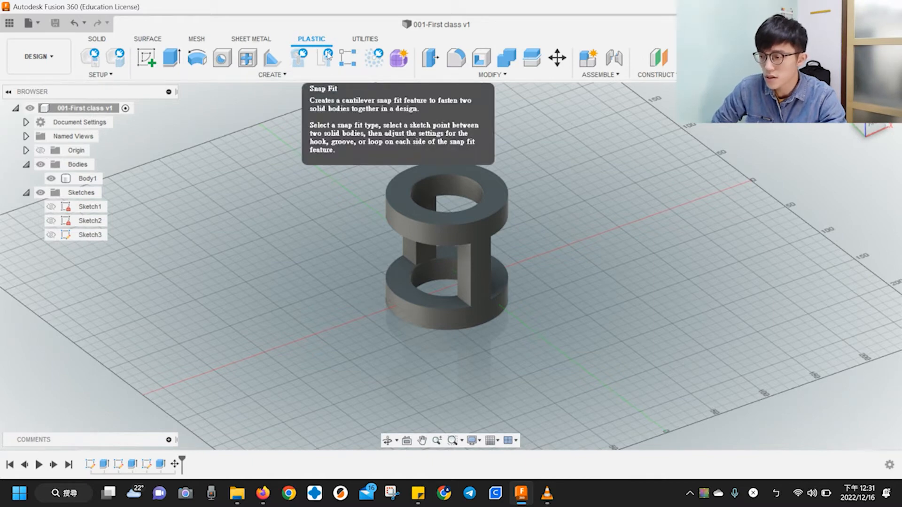
left_click(256, 39)
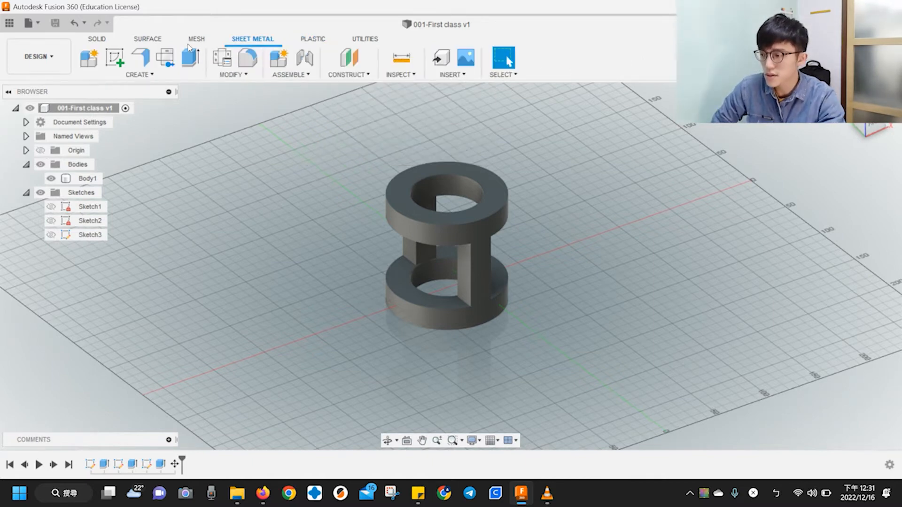
left_click(158, 42)
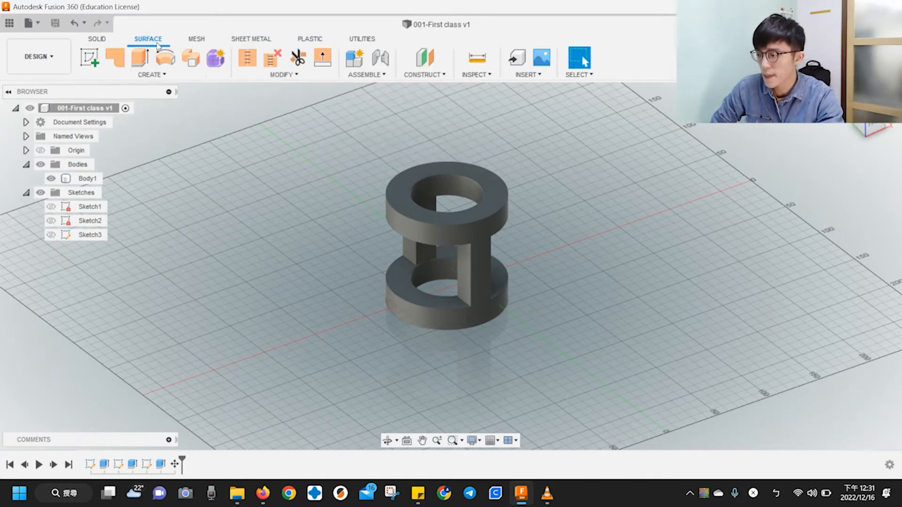
left_click(98, 41)
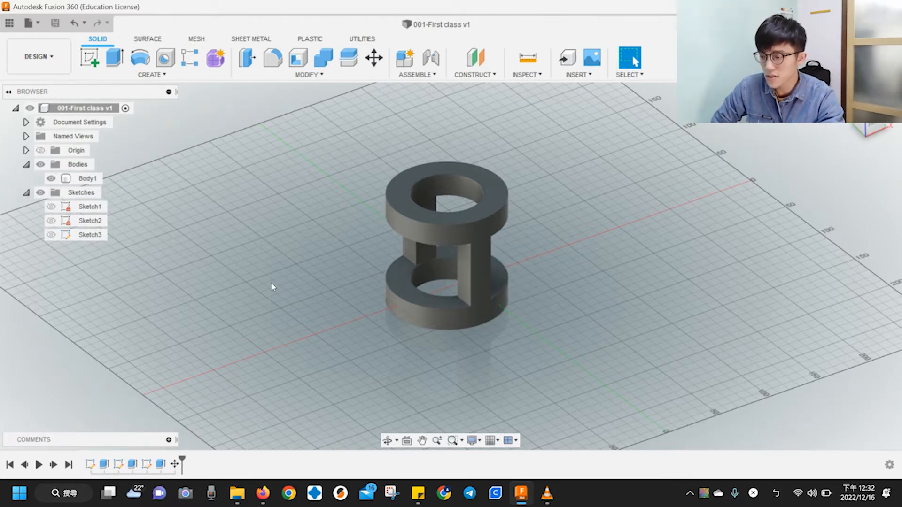
Step: Highlight the body in the canvas and clear the selection, then show and hide Sketch1, Sketch2 and Sketch3 one at a time
left_click(447, 233)
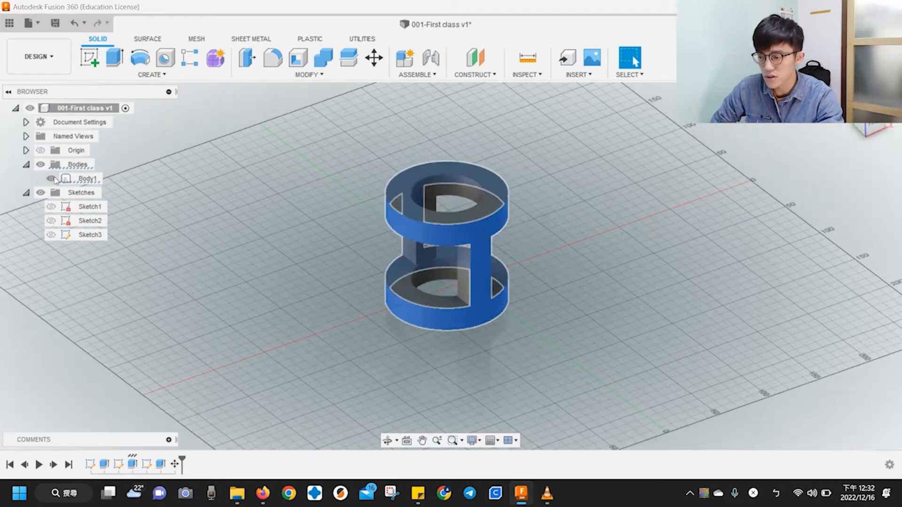
left_click(216, 178)
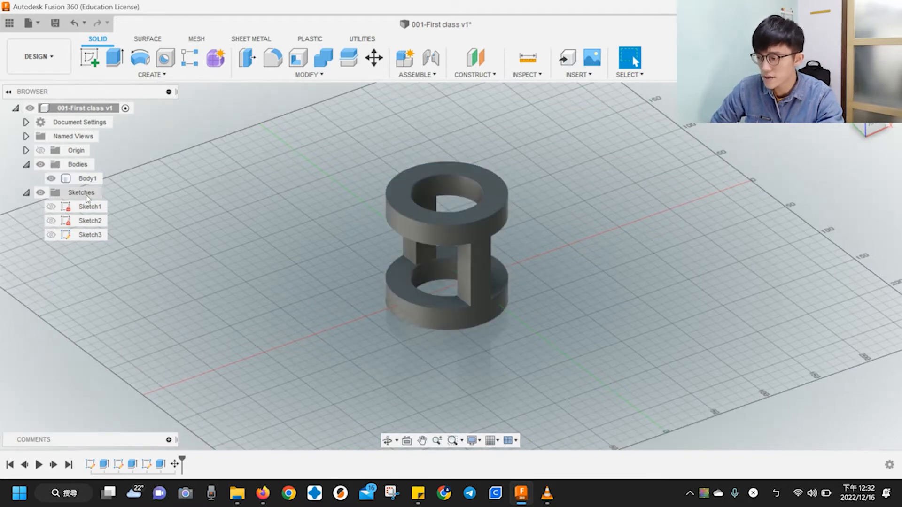
left_click(51, 208)
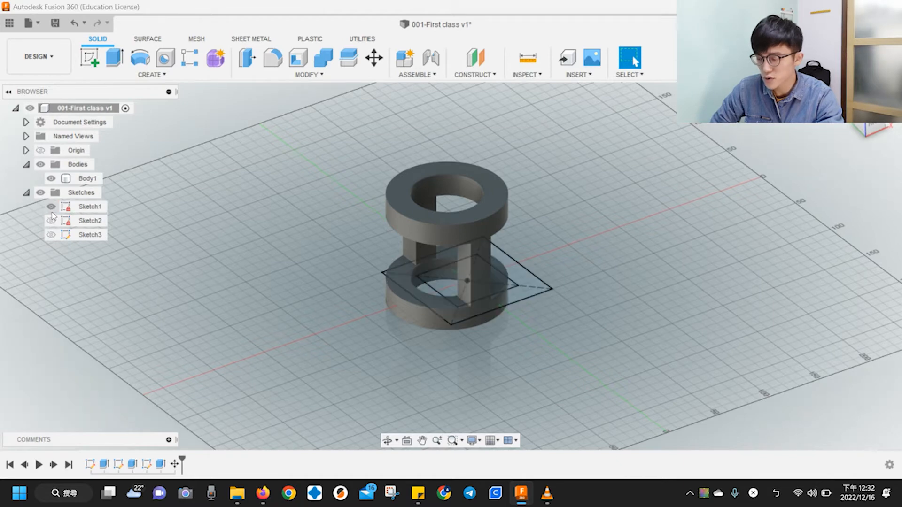
left_click(51, 208)
left_click(52, 222)
left_click(51, 221)
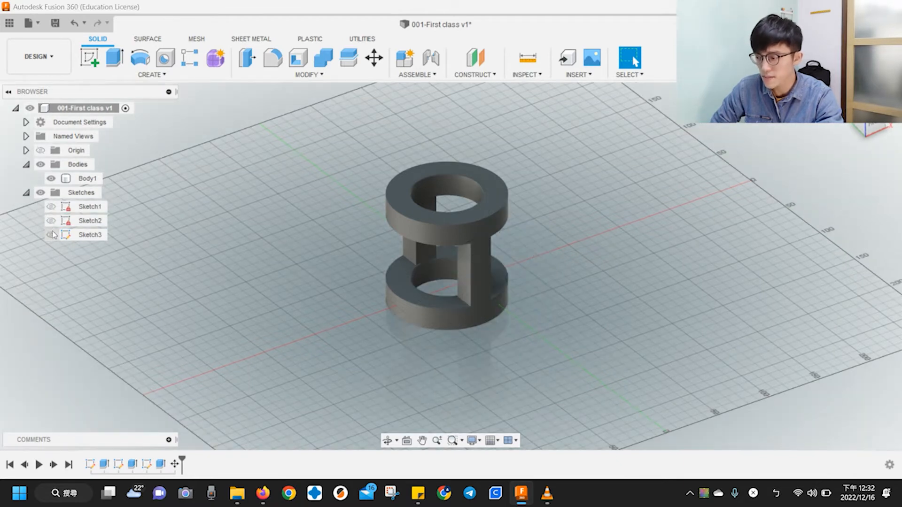
left_click(51, 235)
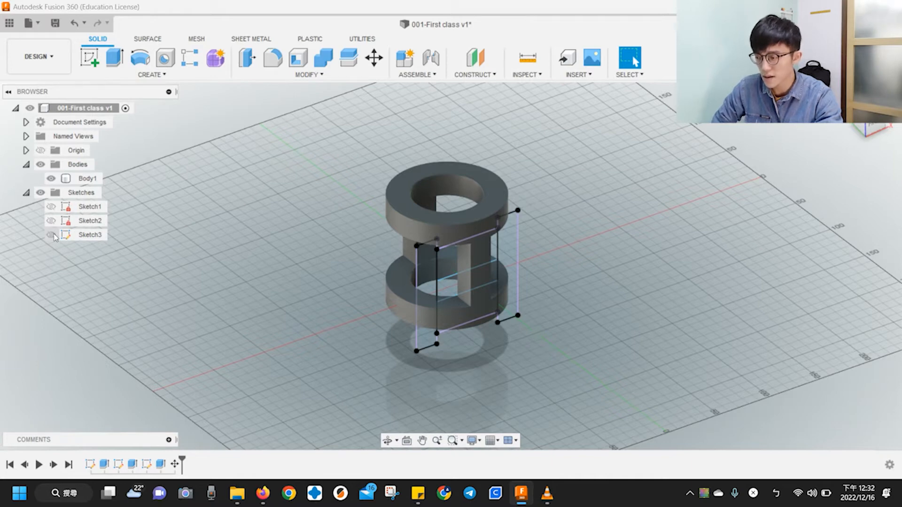
left_click(51, 235)
Step: Hide Body1 and make it visible again
left_click(57, 182)
left_click(52, 179)
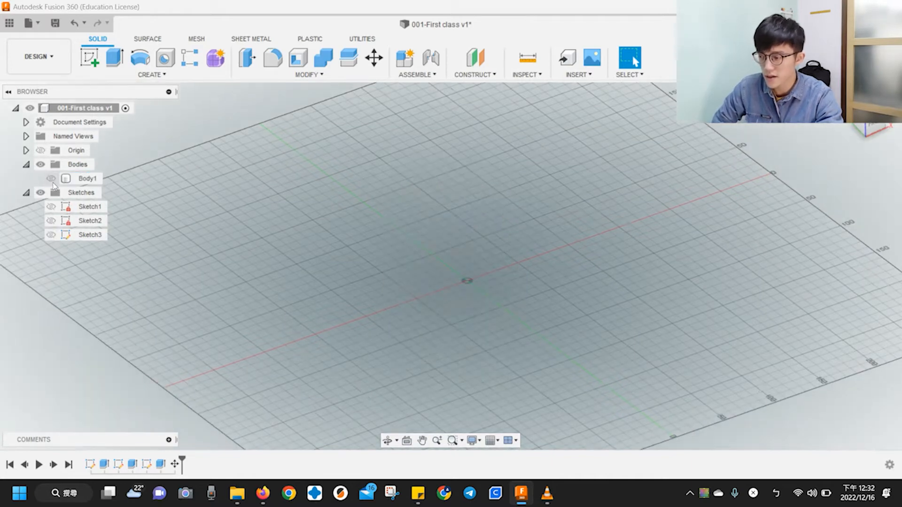
left_click(52, 178)
Step: Zoom in on the part and pan it around the canvas, both directly and with the Pan tool
scroll(551, 217, "up", 3)
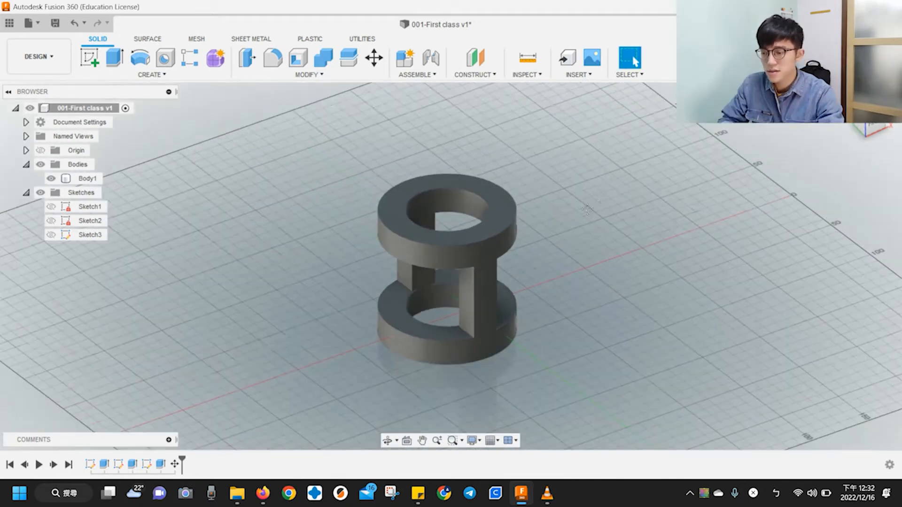
middle_click_drag(587, 209, 629, 195)
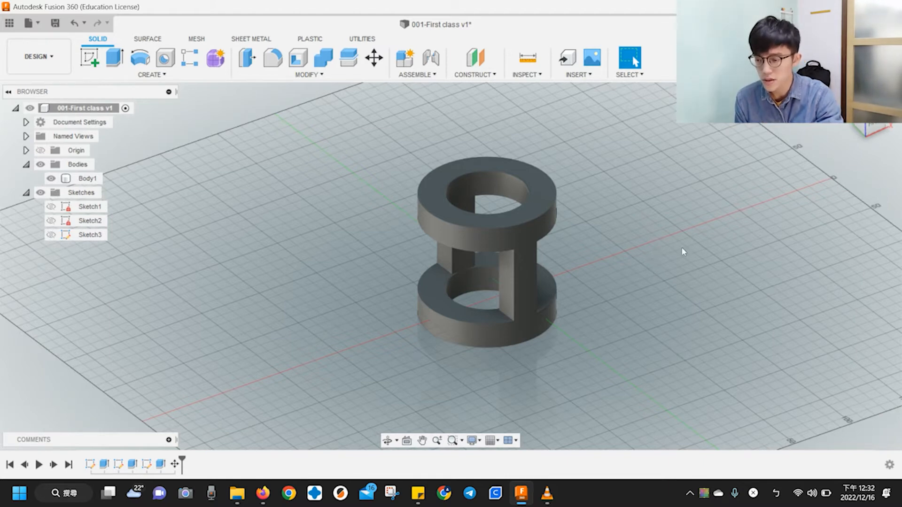
middle_click_drag(682, 247, 682, 248)
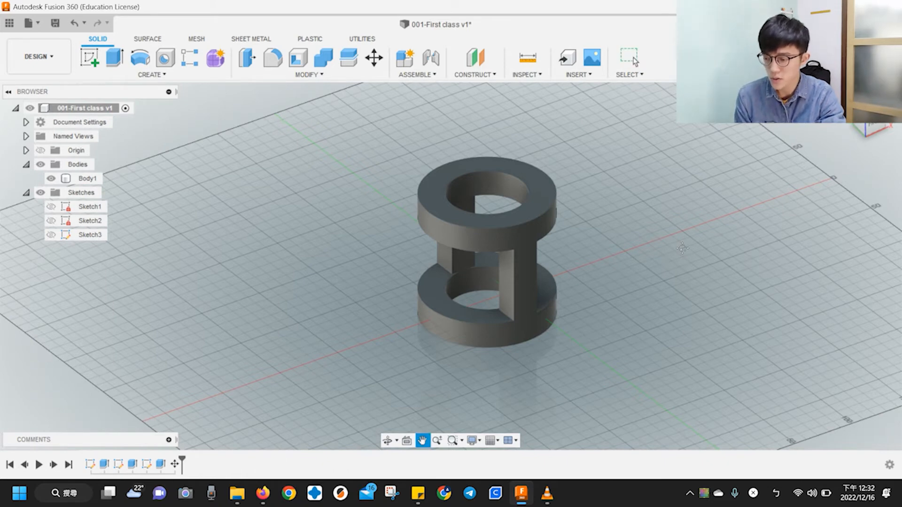
middle_click_drag(682, 248, 649, 295)
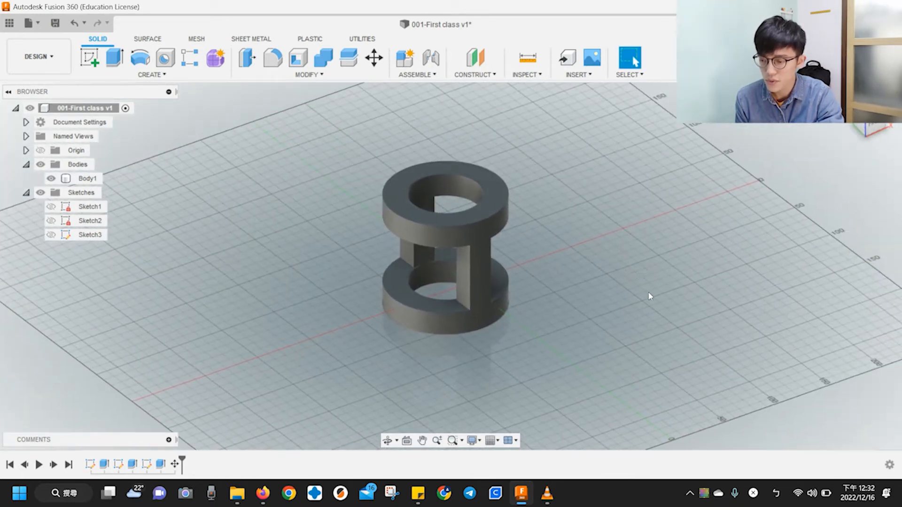
left_click(422, 440)
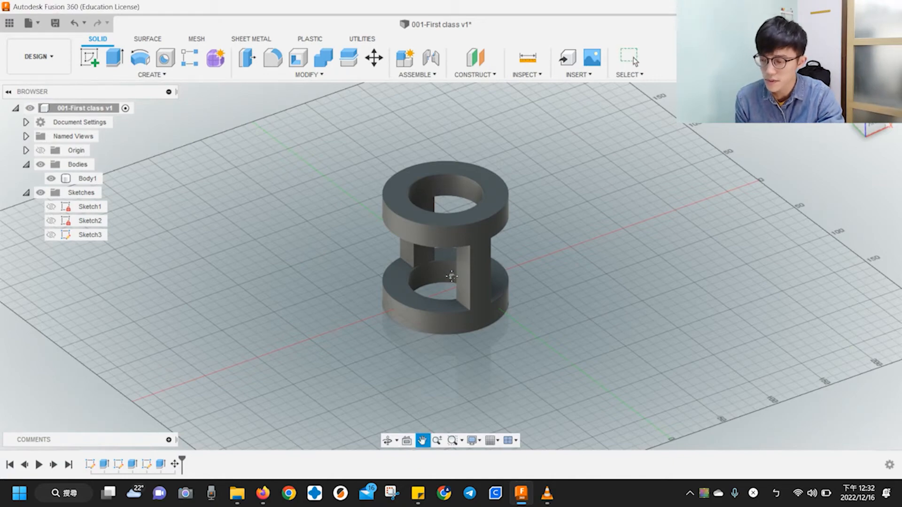
left_click_drag(452, 258, 498, 273)
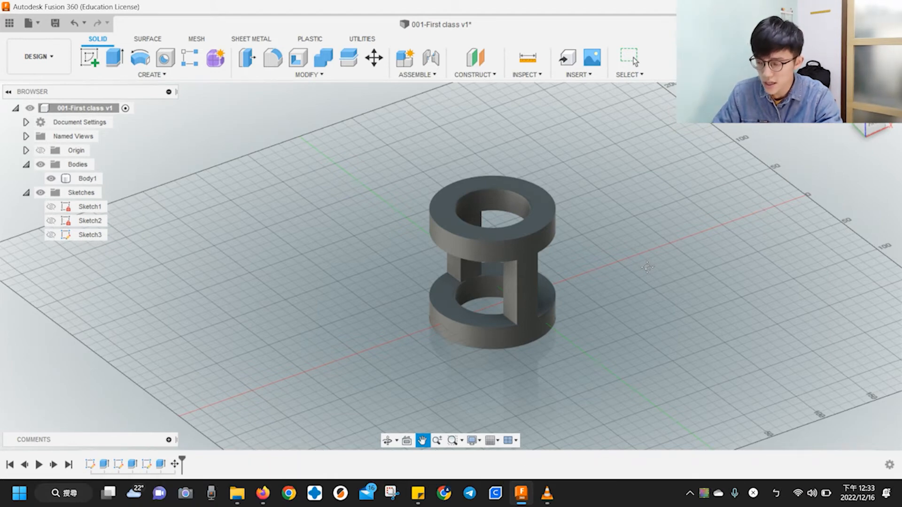
Step: Orbit around the part, both directly and with the Orbit tool, and leave the tool
mouse_move(647, 268)
middle_mouse_down("shift")
mouse_move(615, 207)
mouse_move(681, 258)
mouse_move(627, 300)
mouse_move(590, 223)
mouse_move(644, 238)
mouse_move(656, 254)
middle_mouse_up("shift")
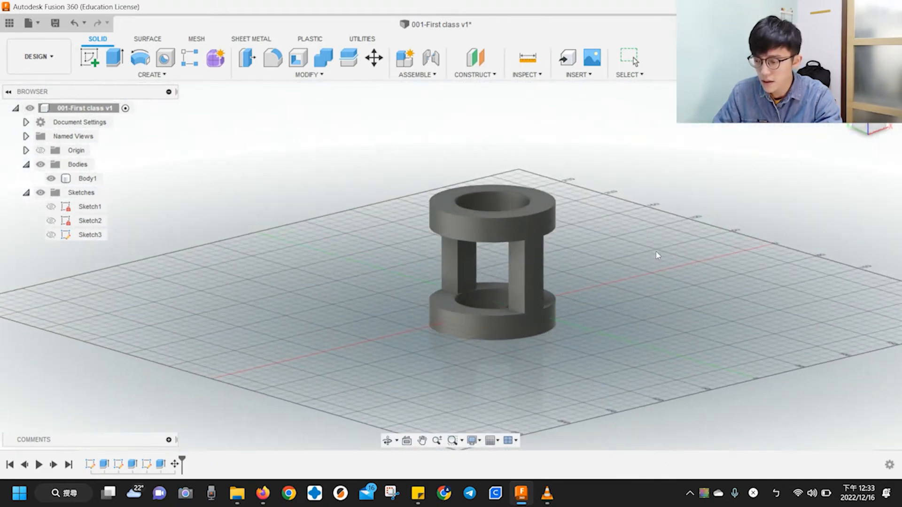
left_click(387, 441)
left_click_drag(607, 243, 658, 239)
key("Escape")
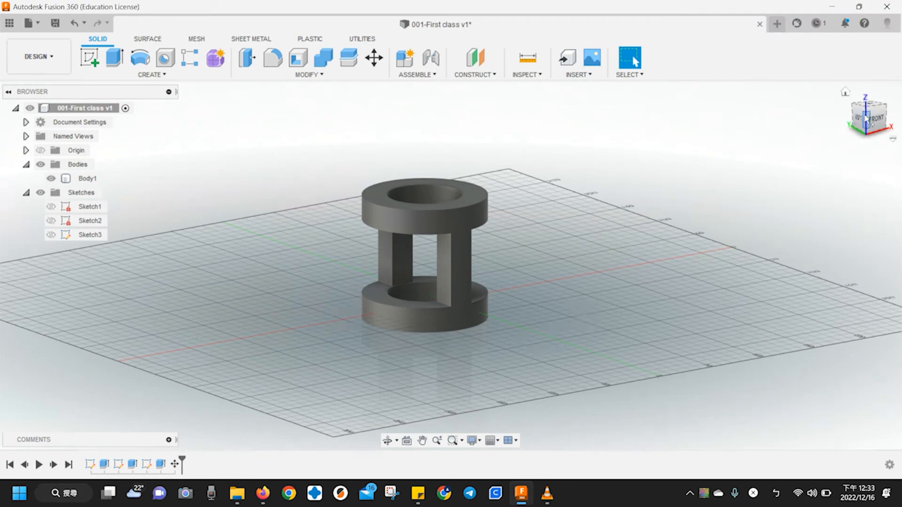
Step: Rotate the part freely with the ViewCube, including a view from below, and restore the home view each time
mouse_move(867, 120)
left_mouse_down()
mouse_move(870, 135)
mouse_move(854, 144)
mouse_move(865, 107)
mouse_move(851, 94)
mouse_move(880, 116)
mouse_move(868, 143)
mouse_move(861, 97)
mouse_move(872, 127)
left_mouse_up()
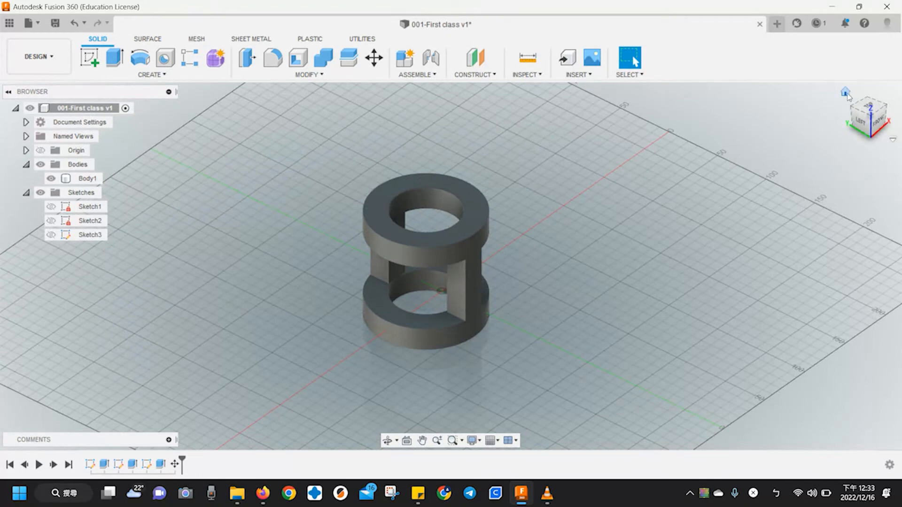
left_click(846, 92)
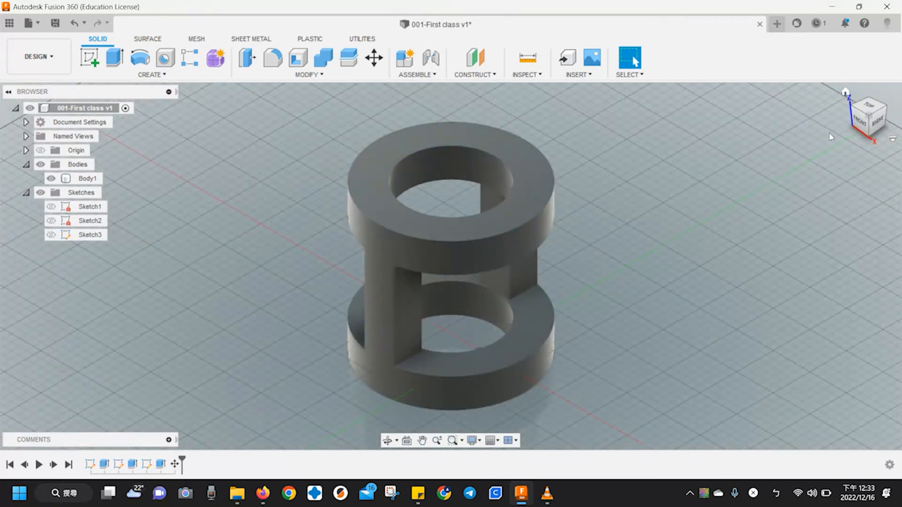
mouse_move(873, 124)
left_mouse_down()
mouse_move(871, 113)
mouse_move(901, 123)
left_mouse_up()
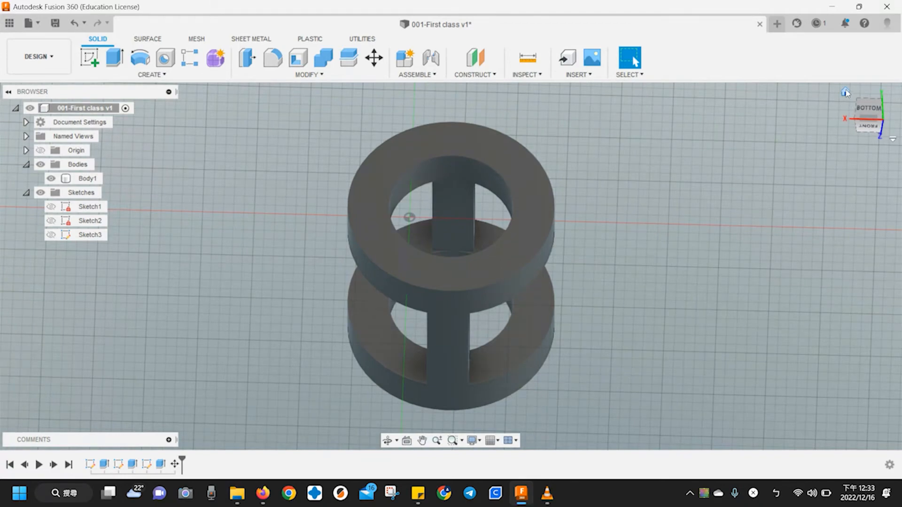
left_click(845, 92)
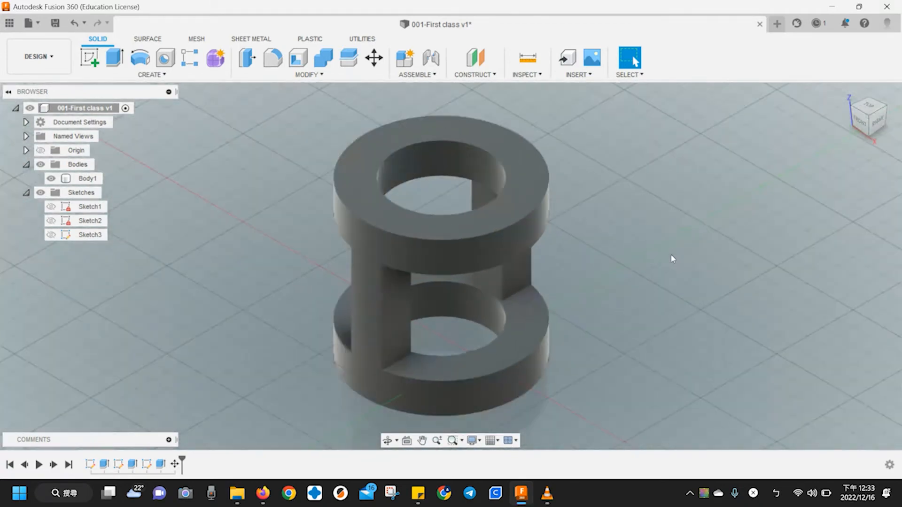
Step: View the part from the ViewCube's Right, Back and Left faces and from an edge and a corner, and return to the home view
scroll(673, 259, "down", 3)
middle_click_drag(732, 231, 696, 226, "shift")
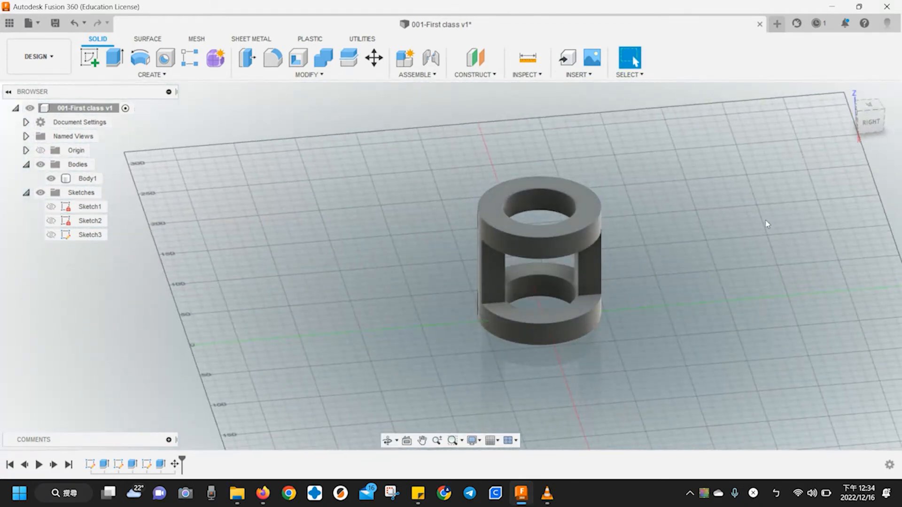
left_click(873, 123)
left_click(880, 120)
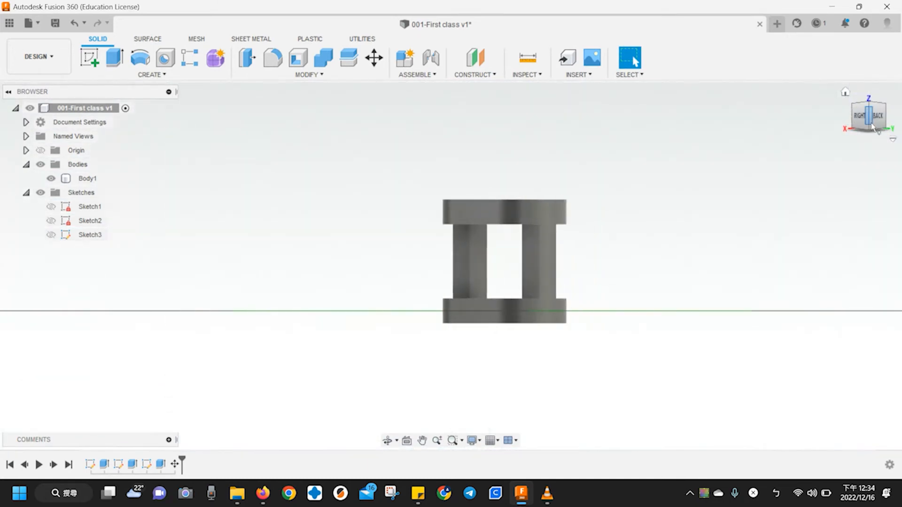
left_click(869, 129)
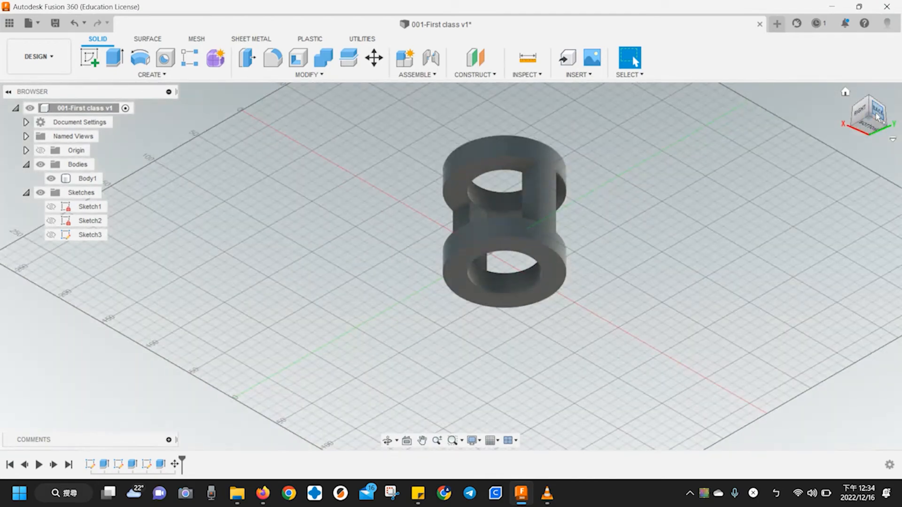
left_click(877, 117)
left_click_drag(869, 121, 854, 131)
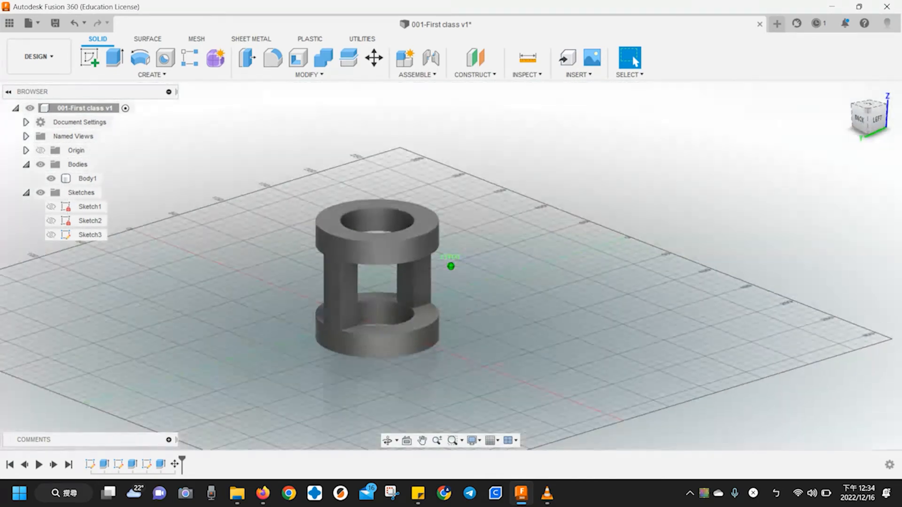
left_click(878, 120)
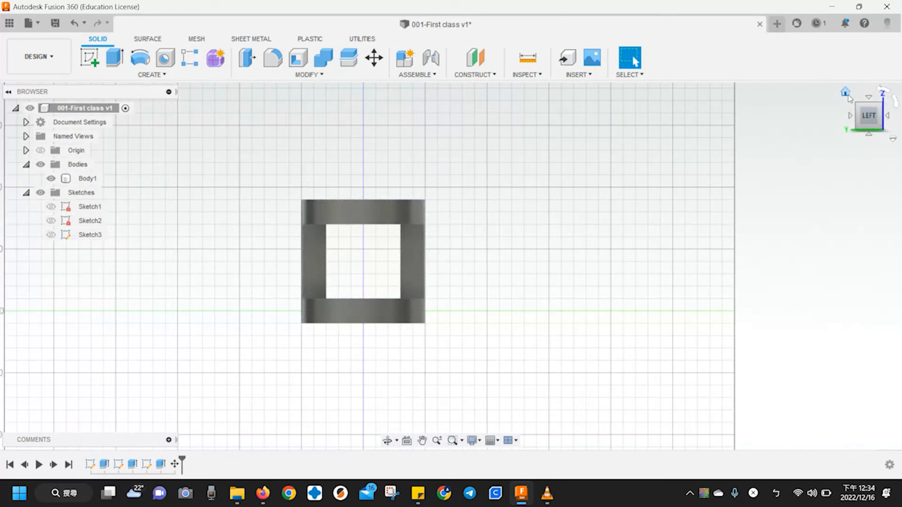
left_click(846, 92)
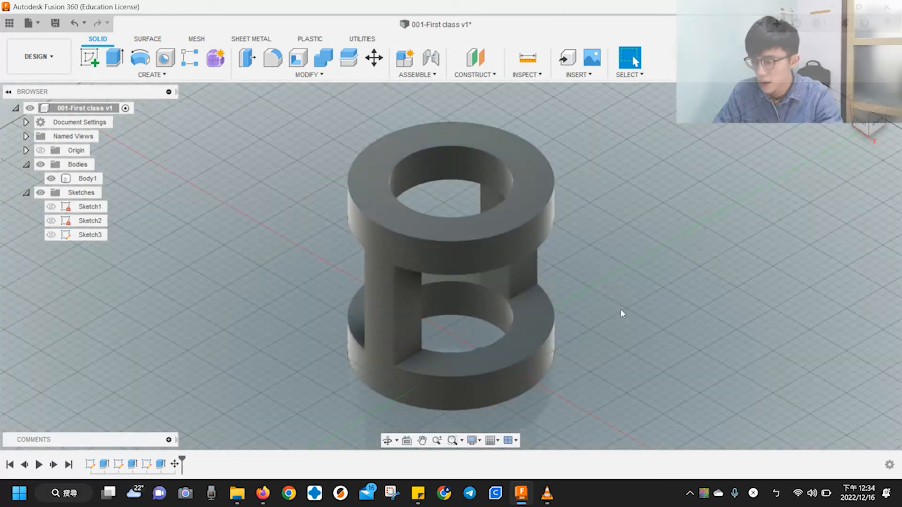
Step: Show Sketch1 and view its plane straight on with Look At
middle_click_drag(630, 309, 521, 335, "shift")
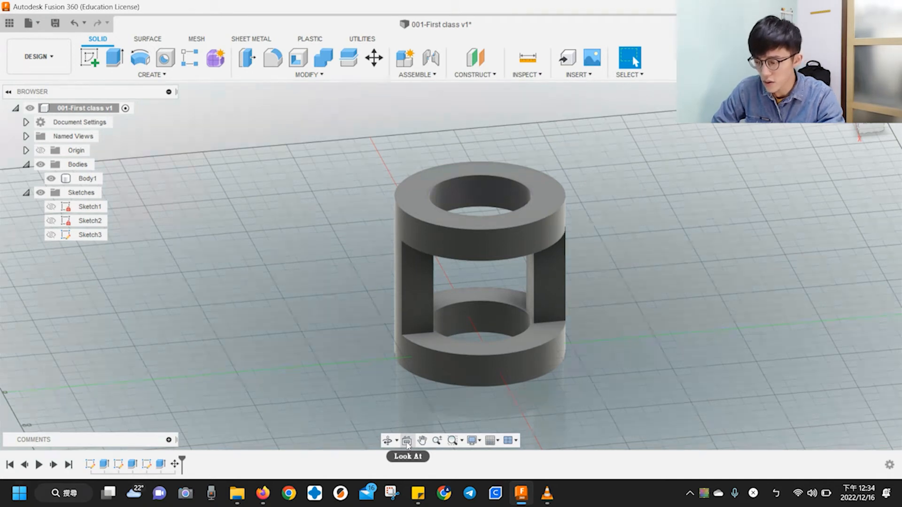
left_click(52, 207)
left_click(89, 207)
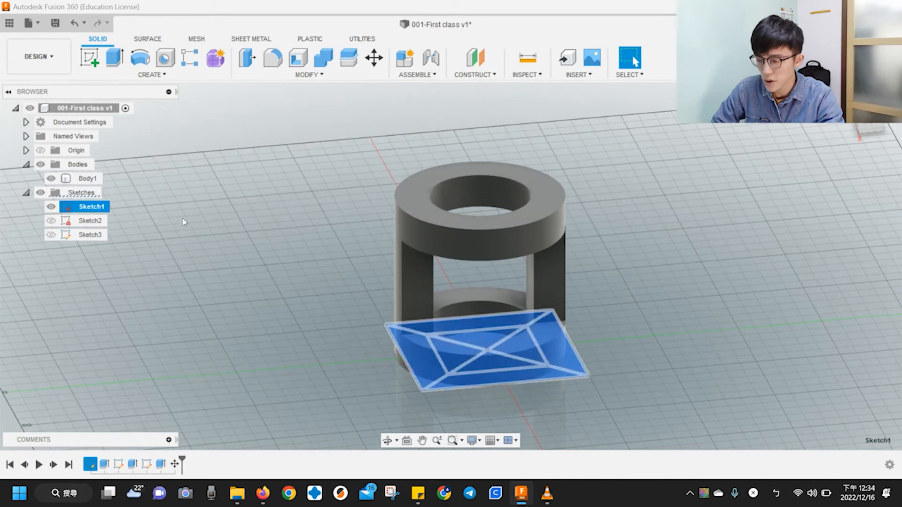
left_click(261, 334)
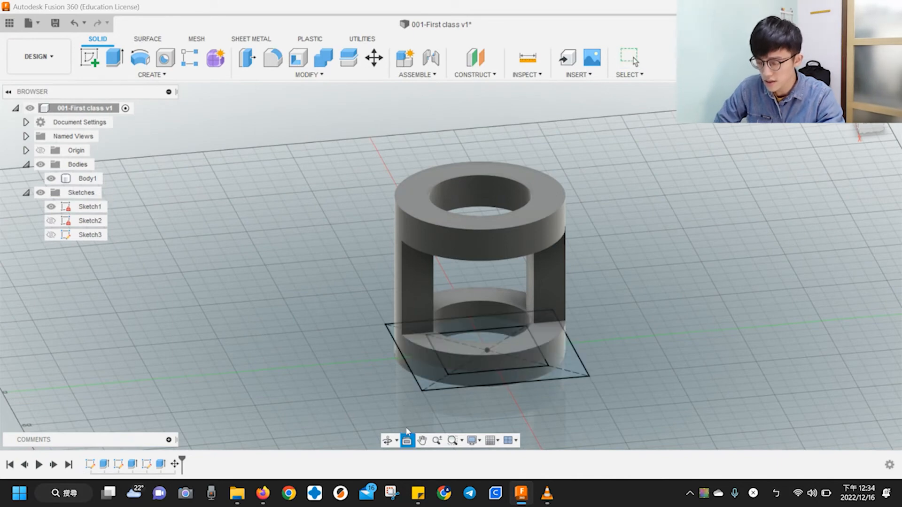
left_click(90, 207)
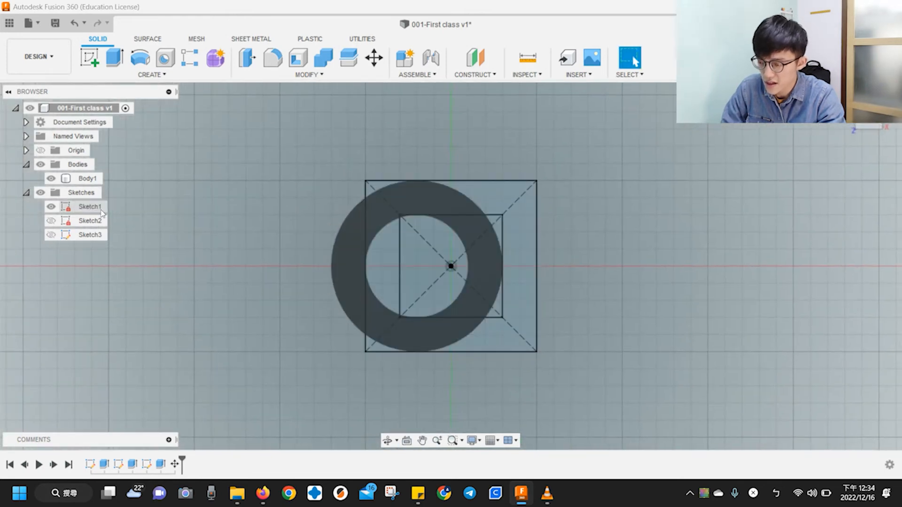
Step: Display Sketch2 instead of Sketch1 and view its plane straight on with Look At
left_click(51, 207)
left_click(52, 222)
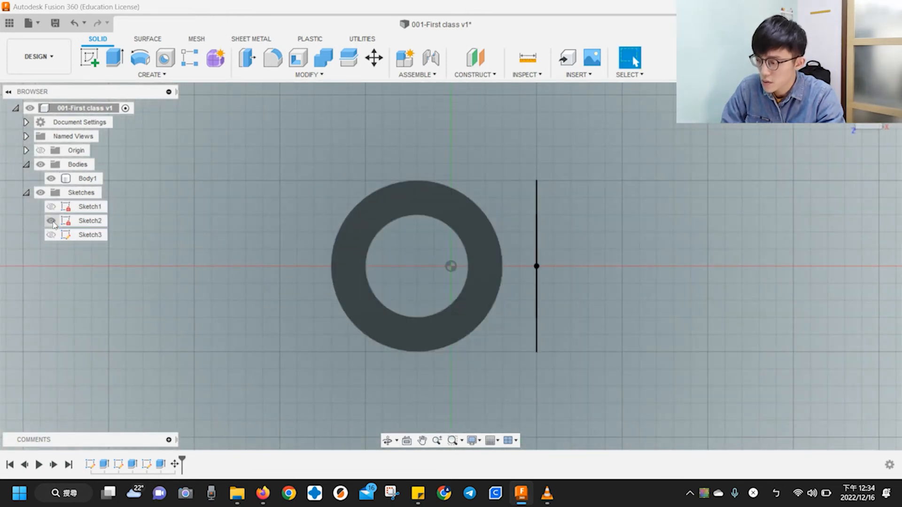
left_click(92, 221)
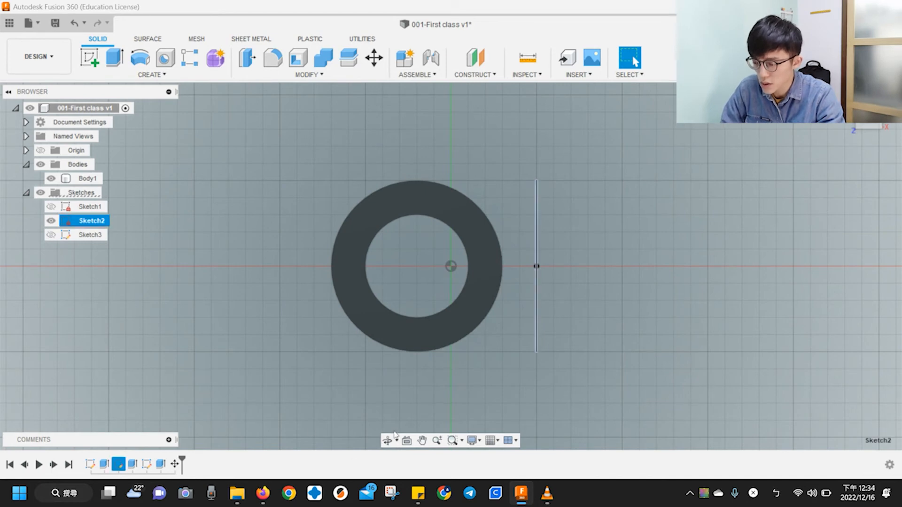
left_click(407, 441)
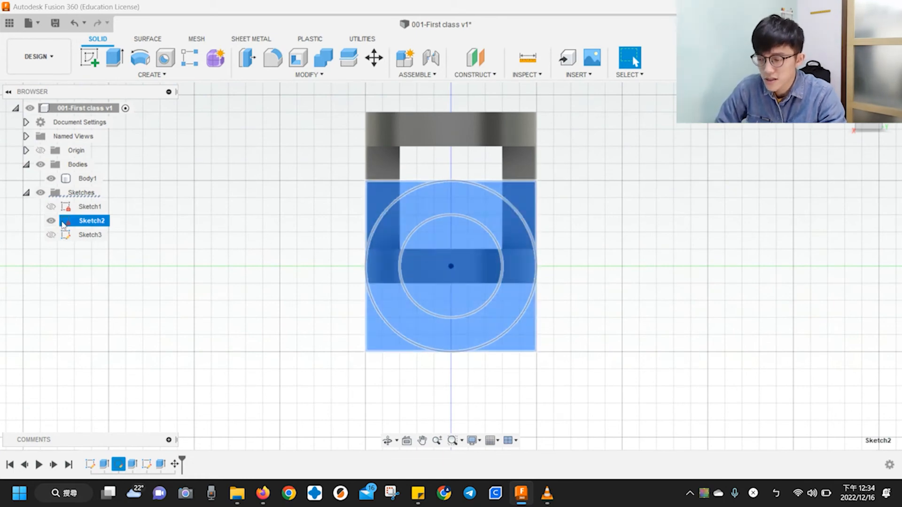
left_click(232, 243)
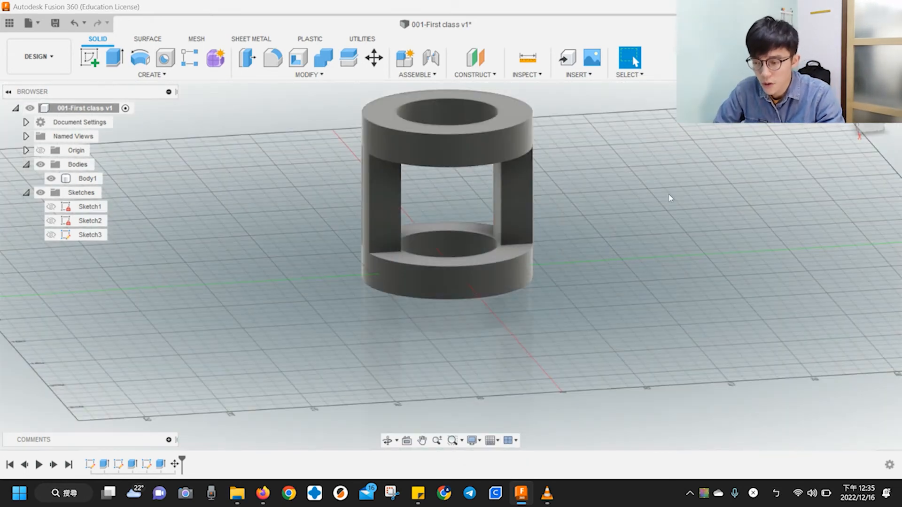
Step: Toggle the layout grid off and on, and show the part in multiple views before returning to a single view
scroll(671, 198, "up", 2)
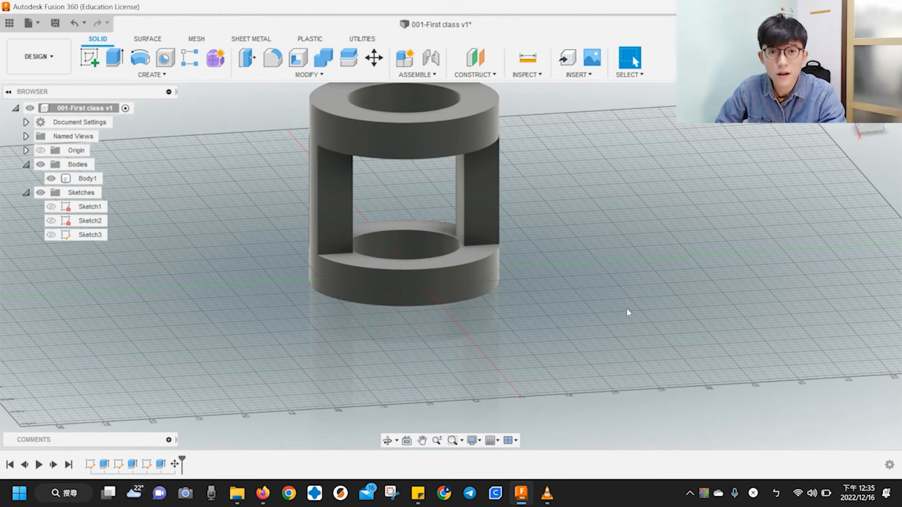
left_click(498, 441)
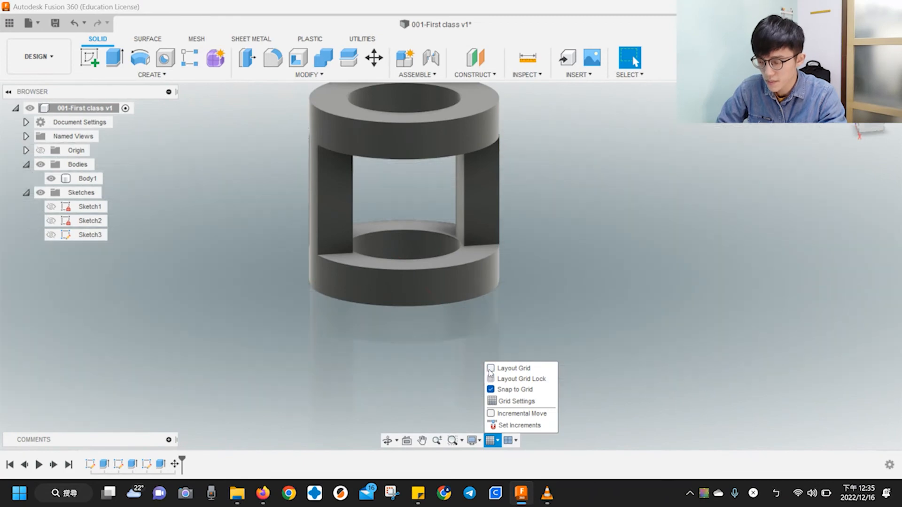
left_click(515, 442)
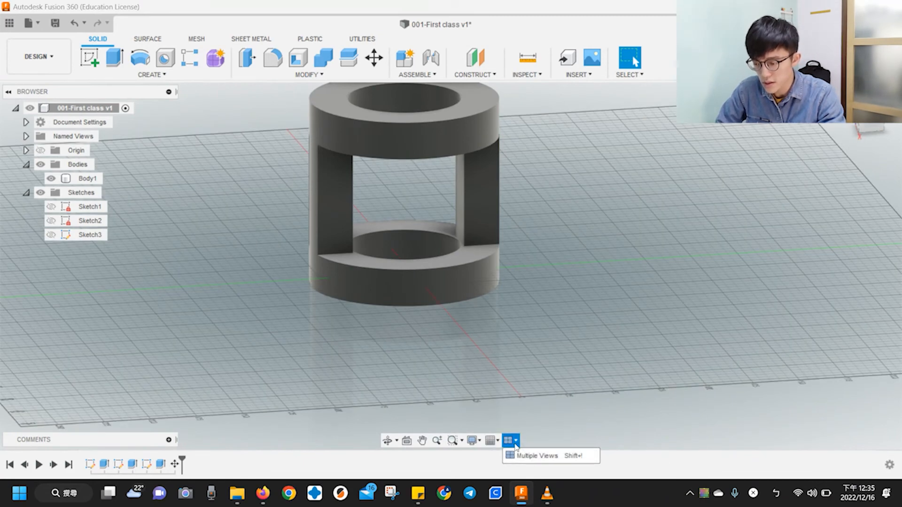
left_click(527, 455)
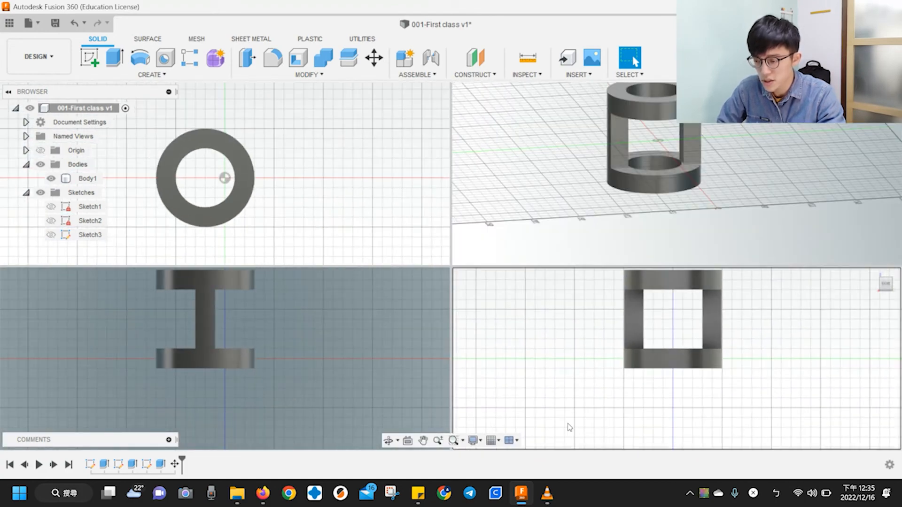
left_click(509, 440)
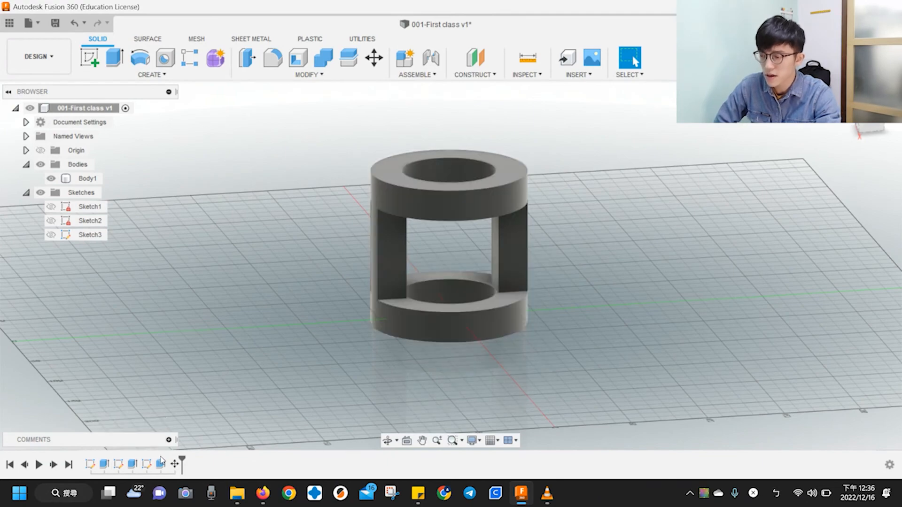
Step: Turn the part to an isometric angle and play back its modelling history in the timeline
mouse_move(869, 112)
left_mouse_down()
mouse_move(875, 118)
mouse_move(825, 121)
mouse_move(841, 101)
left_mouse_up()
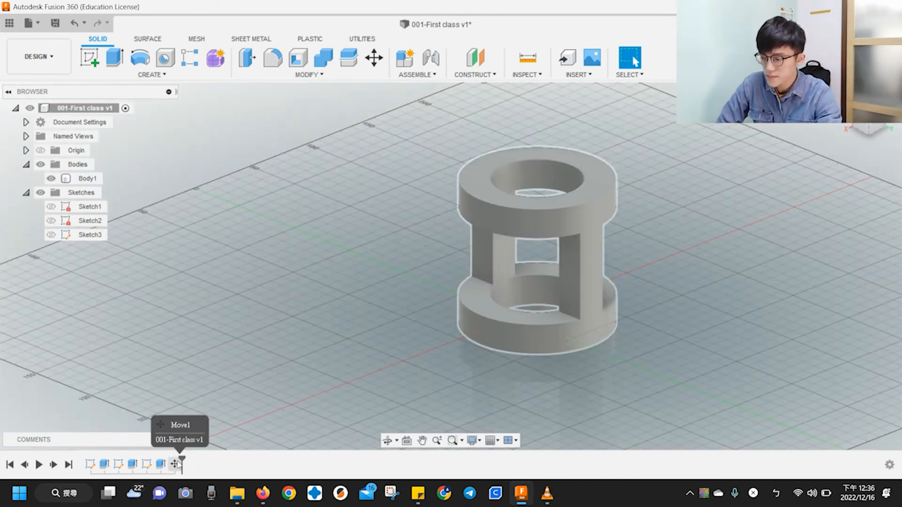
scroll(268, 386, "down", 3)
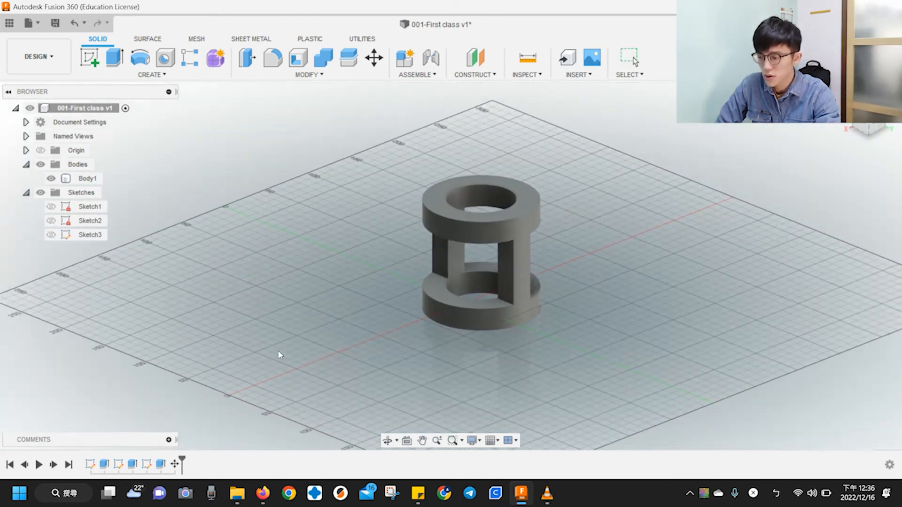
left_click(38, 465)
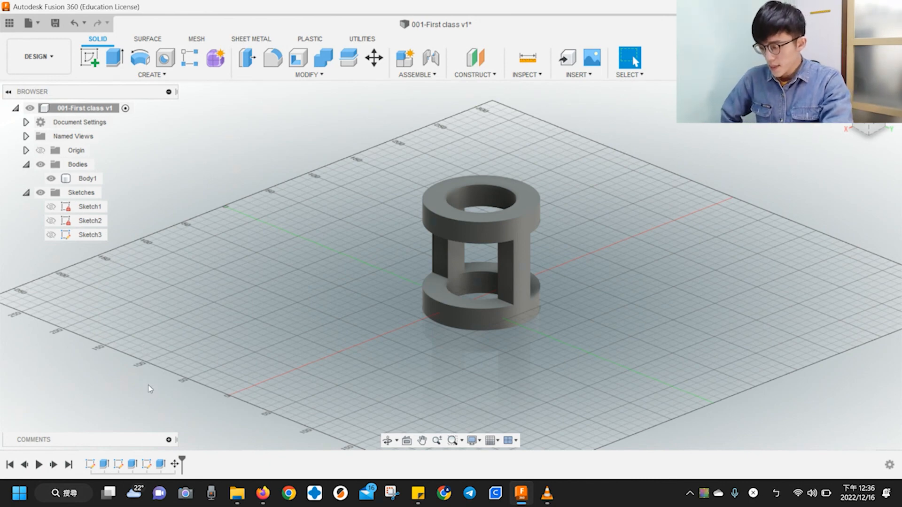
Step: Try a distance of 20 mm for the symmetric intersect extrusion of Sketch3, and undo the change
double_click(162, 465)
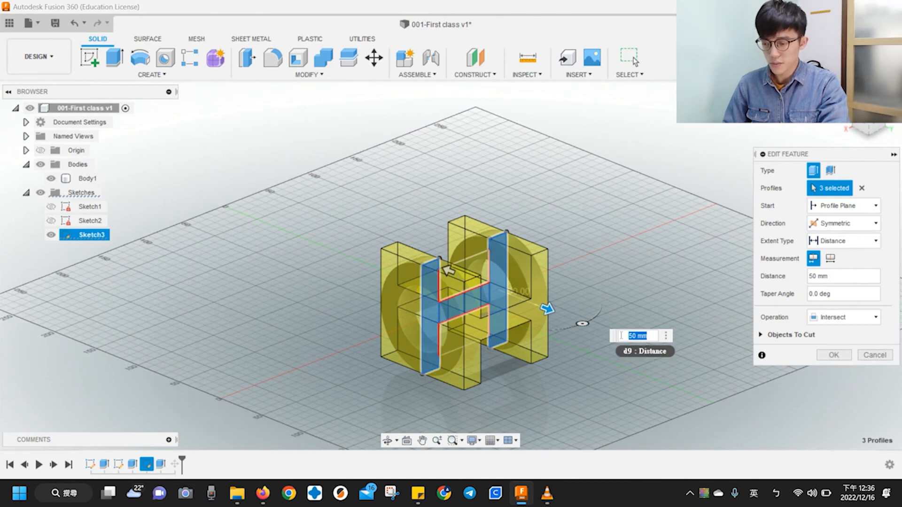
type("20")
key("Return")
key("Return")
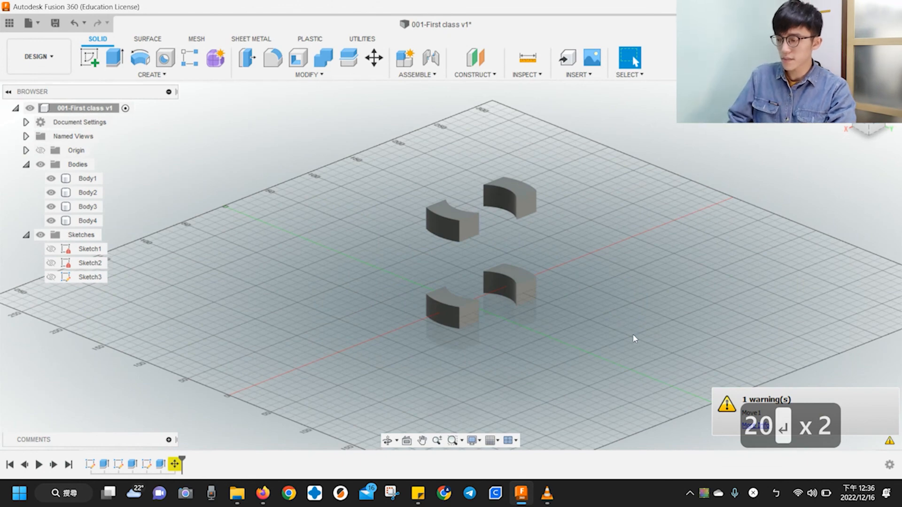
key("ctrl+z")
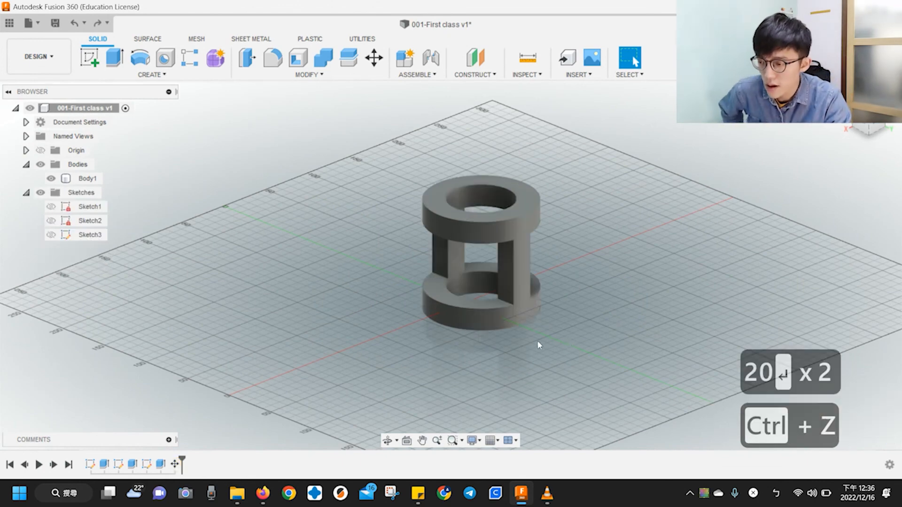